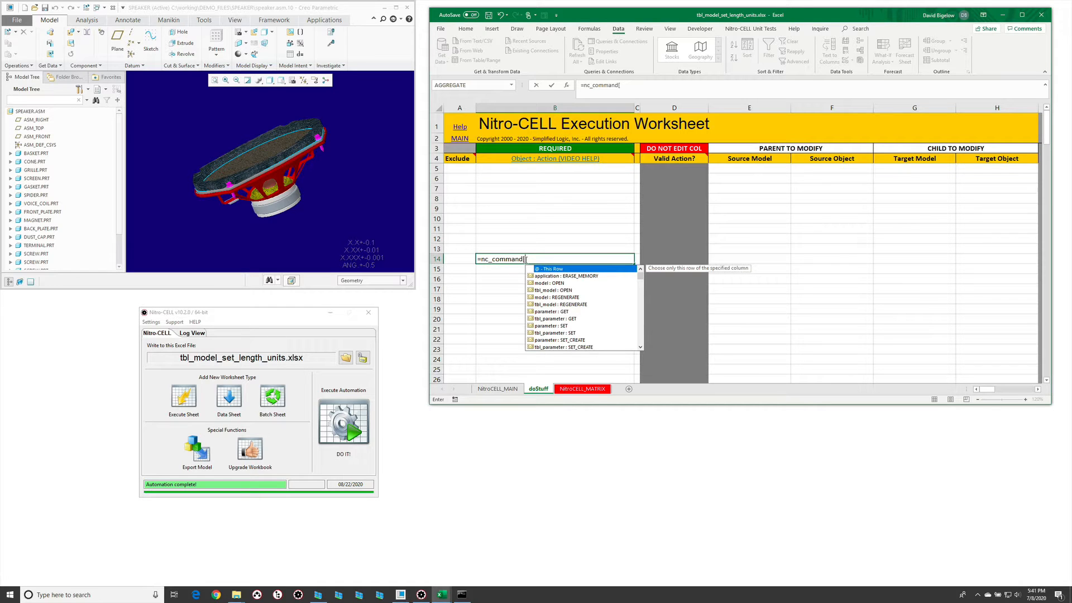
Complete the command in B14 as tbl_model : SET_LENGTH_UNITS
type("length")
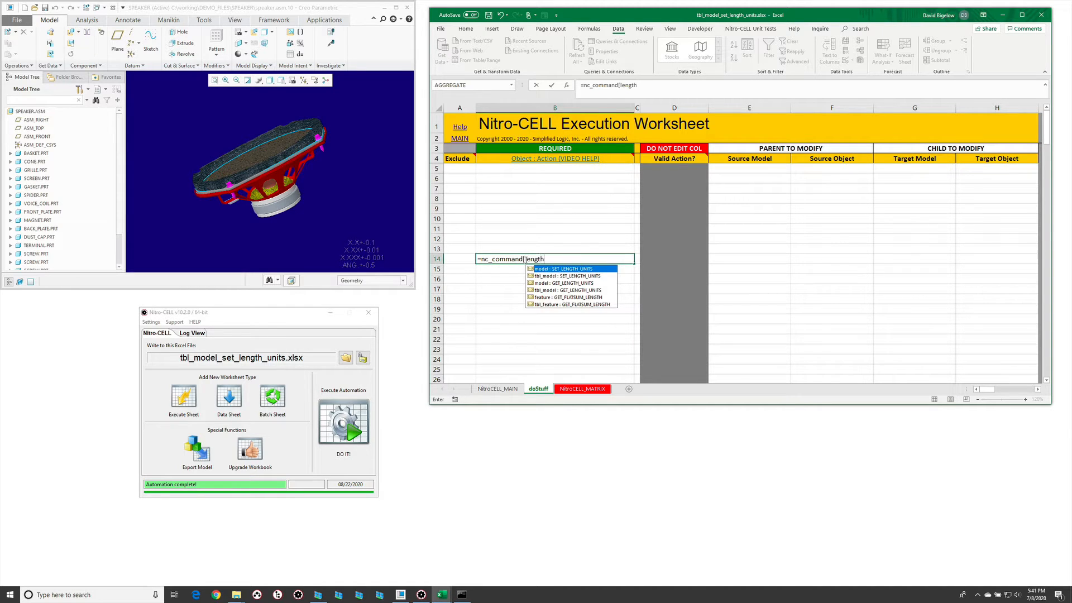
key("Down")
key("Down")
key("Down")
key("Down")
key("Up")
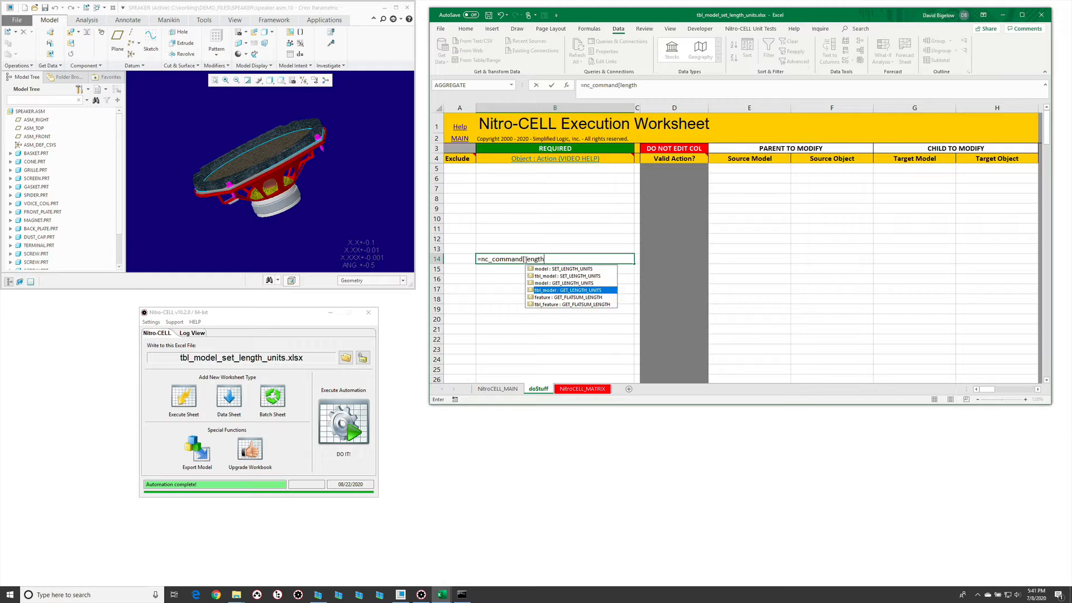
key("Up")
key("Up")
key("Tab")
type("]")
key("Return")
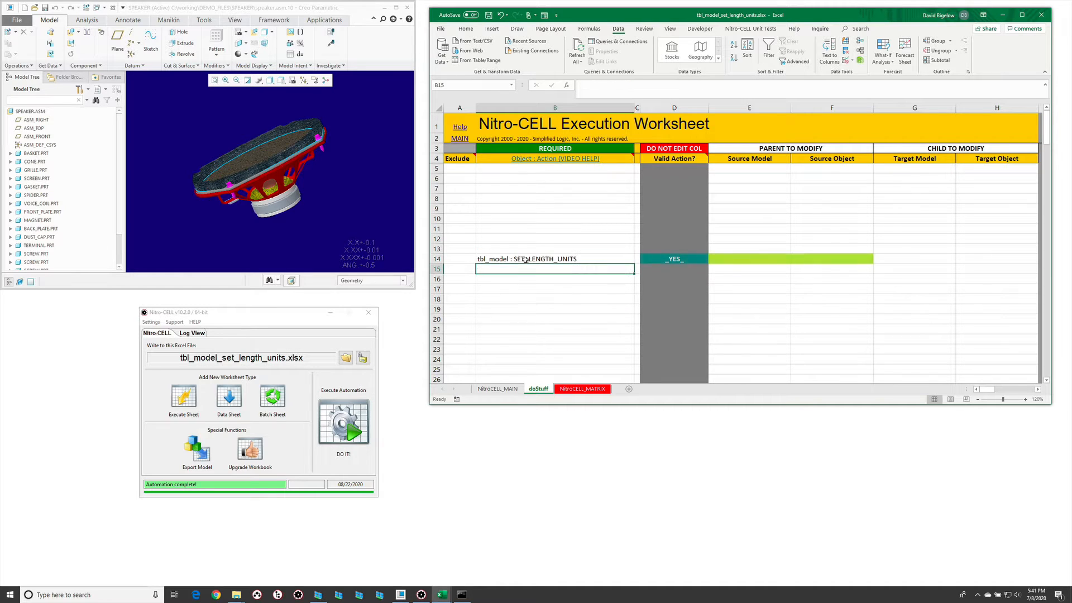
Check the argument hints of the SET_LENGTH_UNITS row, then mark row 14 as excluded with an x
left_click(739, 260)
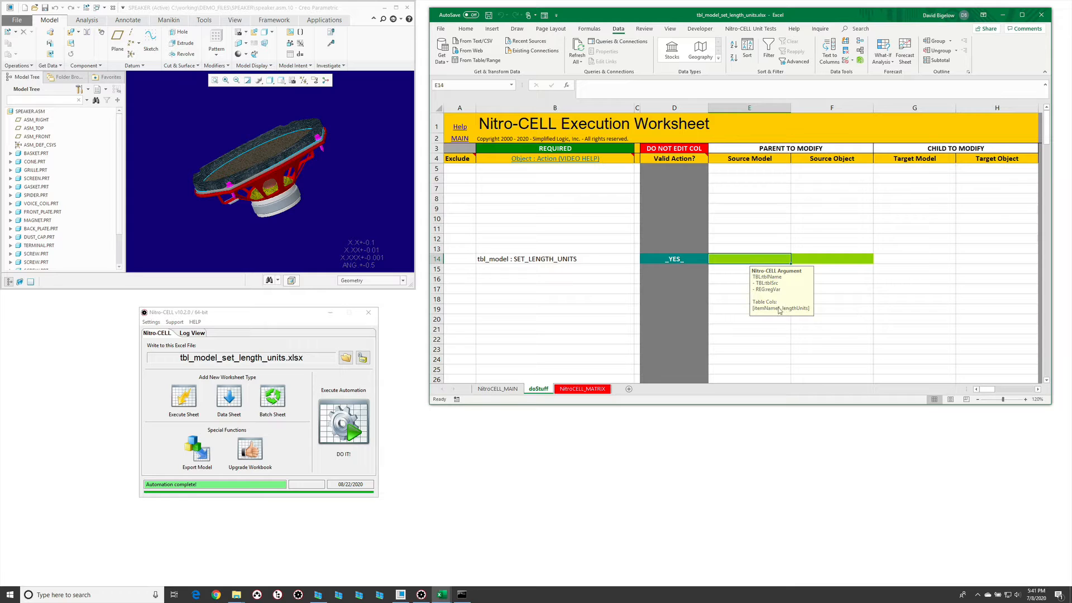
left_click(817, 255)
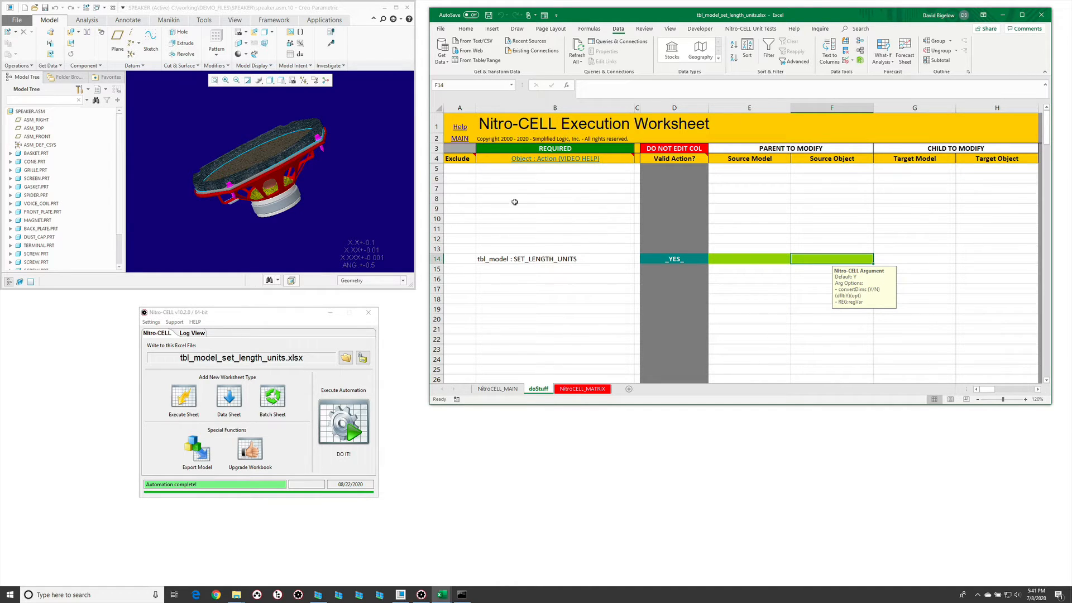
left_click(466, 257)
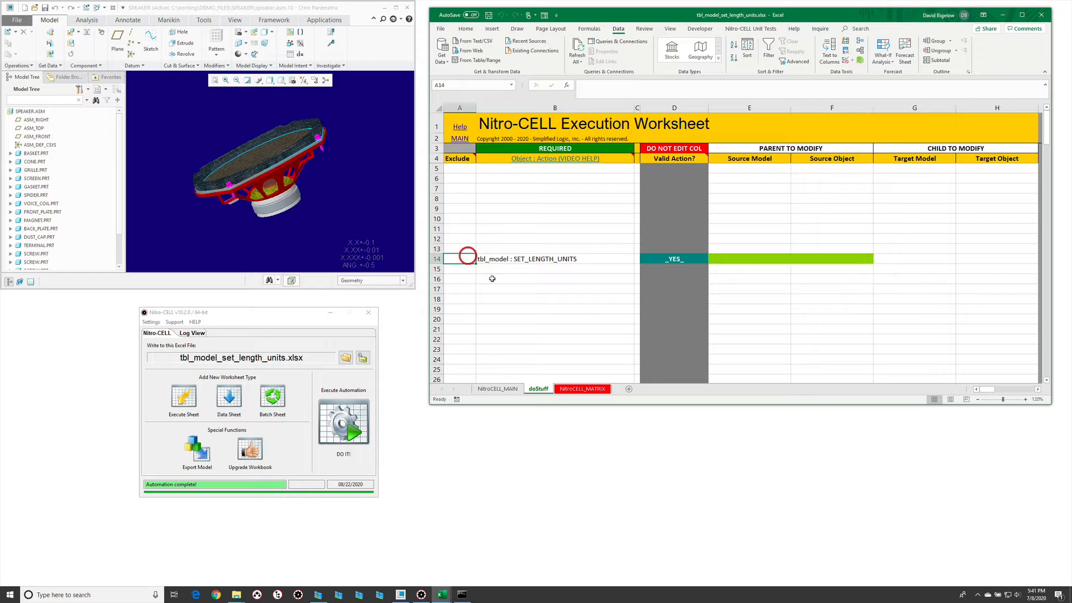
Enter the worksheet : TABLE_CREATE command in B7 using nc_command
left_click(513, 192)
type("=nc_command[table")
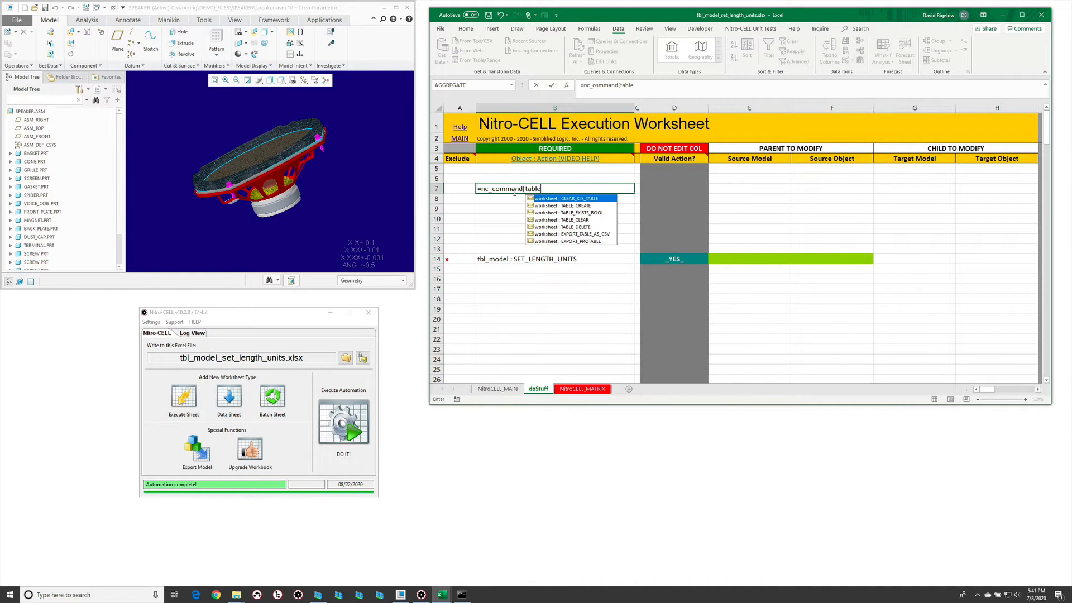
key("Down")
key("Tab")
key("Return")
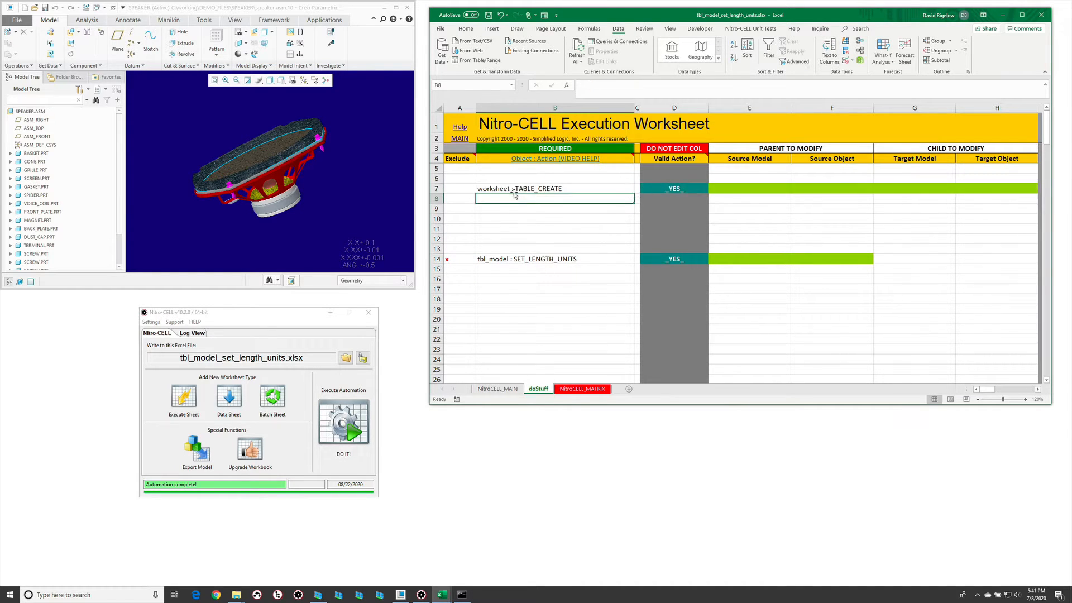
Give the TABLE_CREATE command the table name lengthUnits and the target worksheet wowTab
left_click(745, 187)
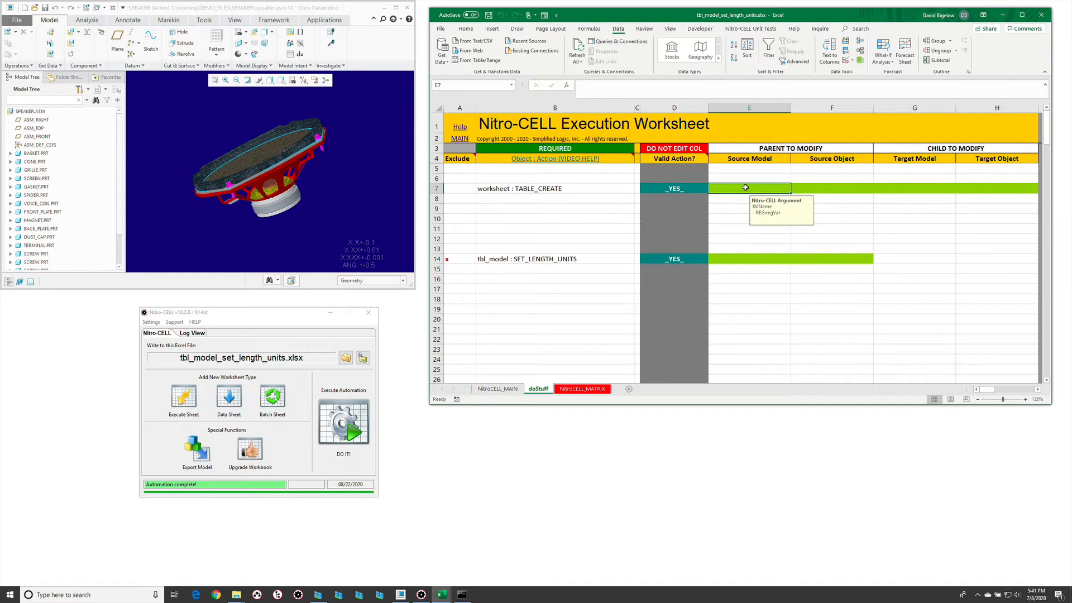
type("length")
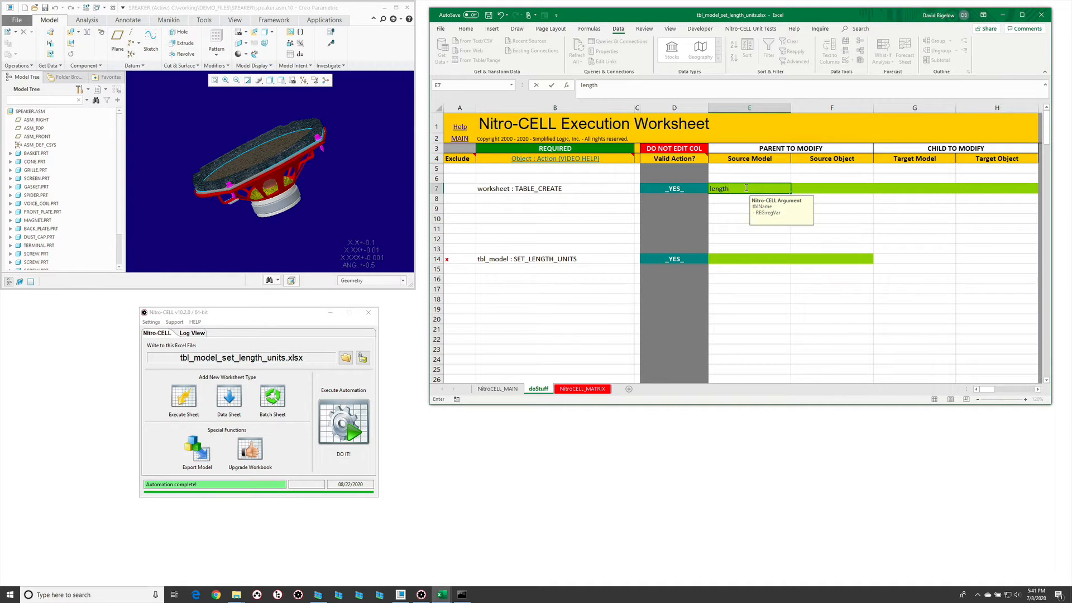
type("Units")
key("Return")
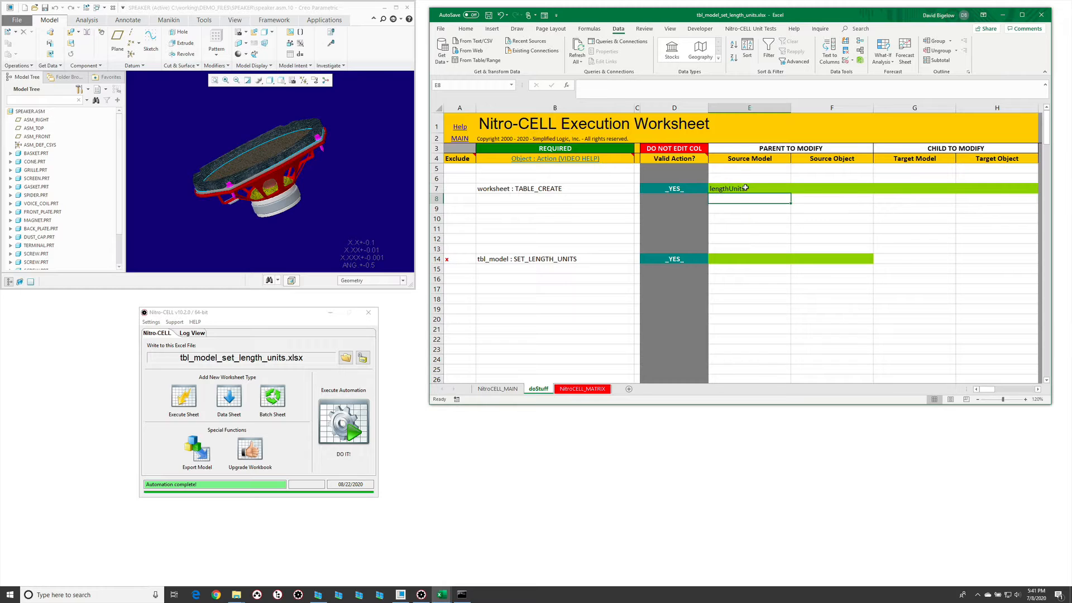
left_click(895, 187)
type("wow")
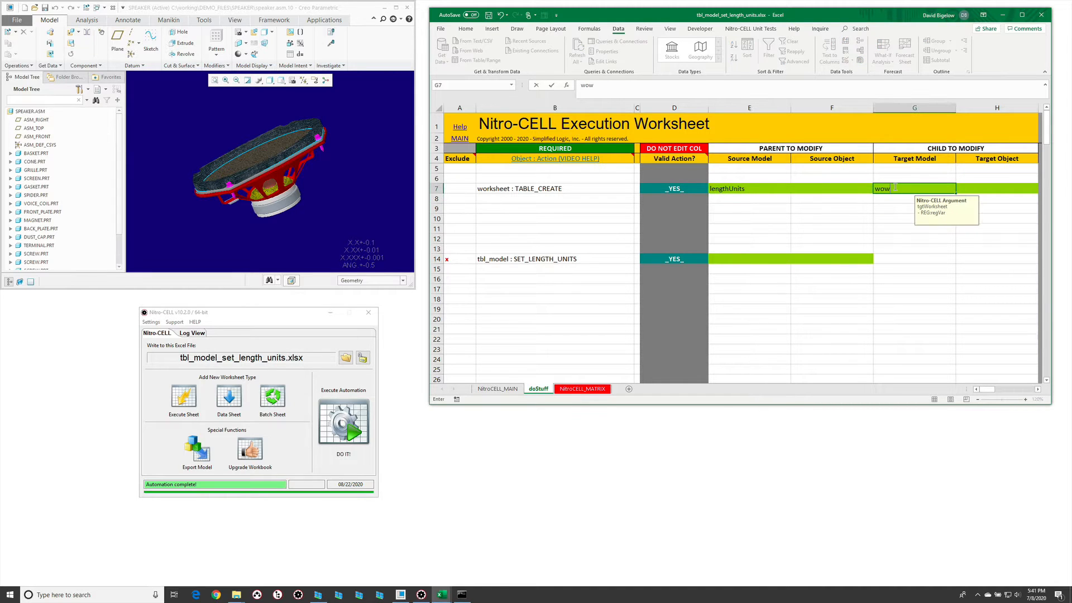
type("Tab")
key("Return")
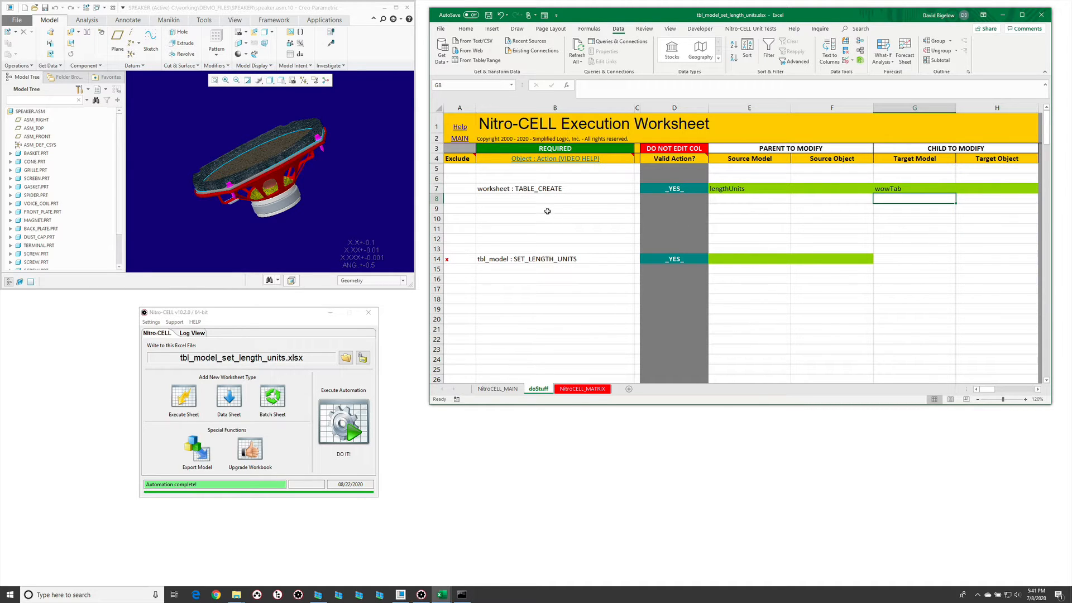
Enter the tbl_model : GET_LENGTH_UNITS command in B9 using nc_command
left_click(547, 210)
type("=nc_command[length")
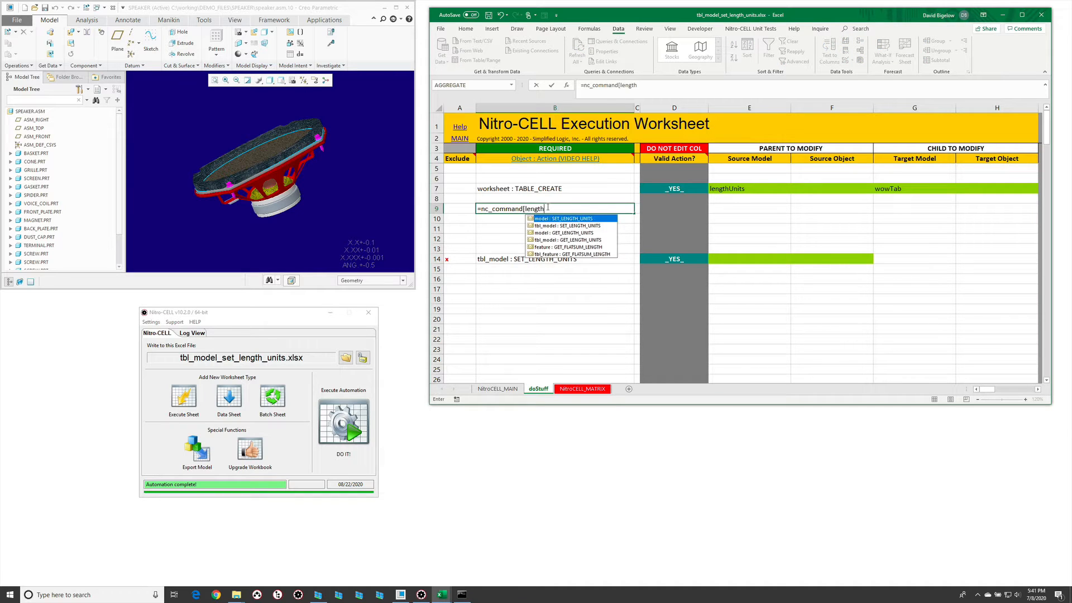
key("Down")
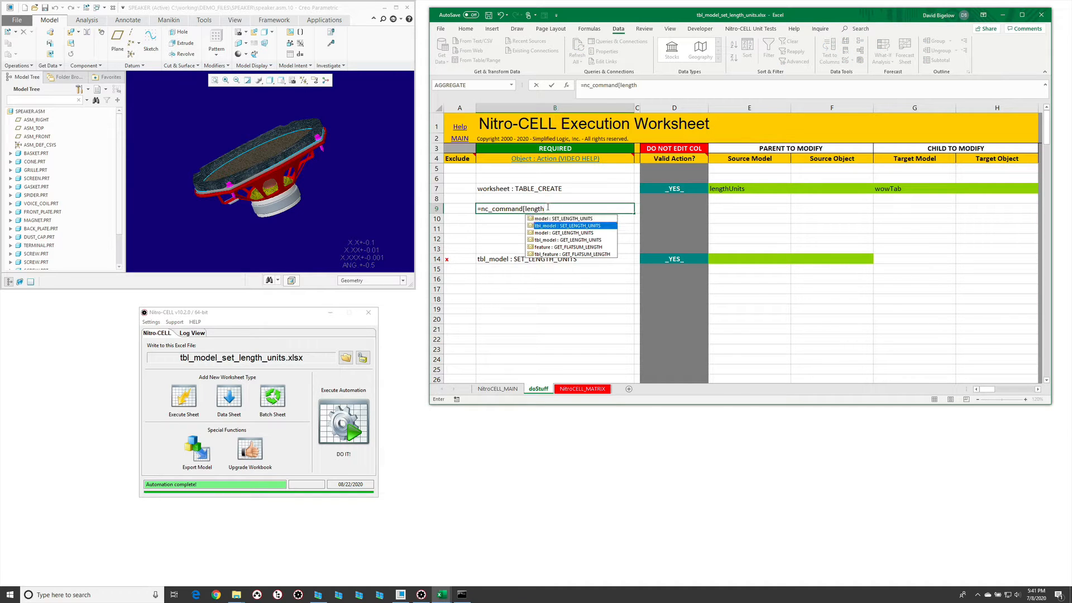
key("Down")
key("Down")
key("Down")
key("Up")
key("Tab")
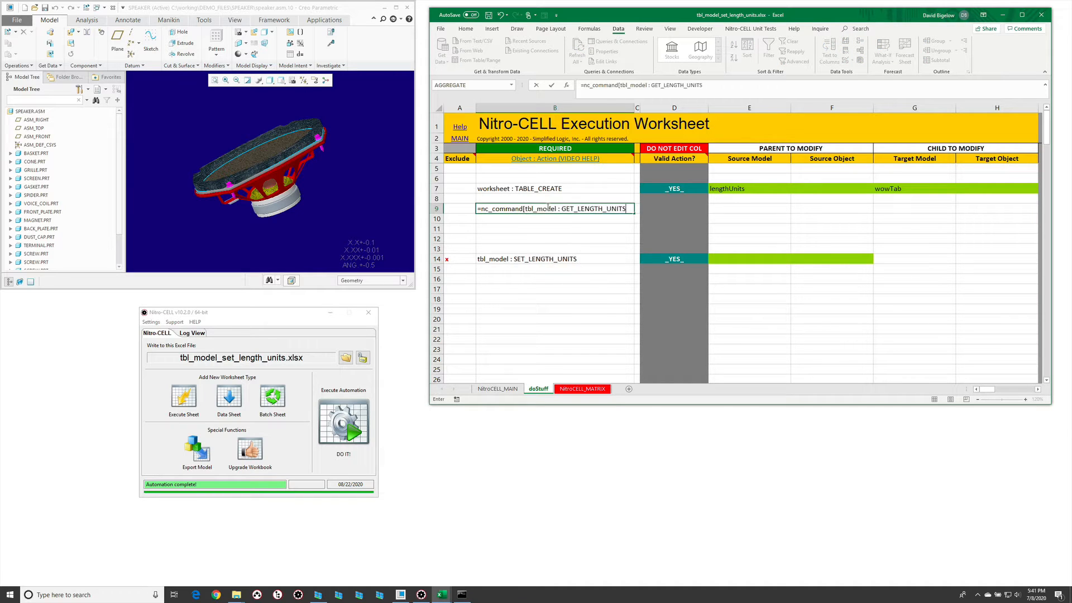
key("Return")
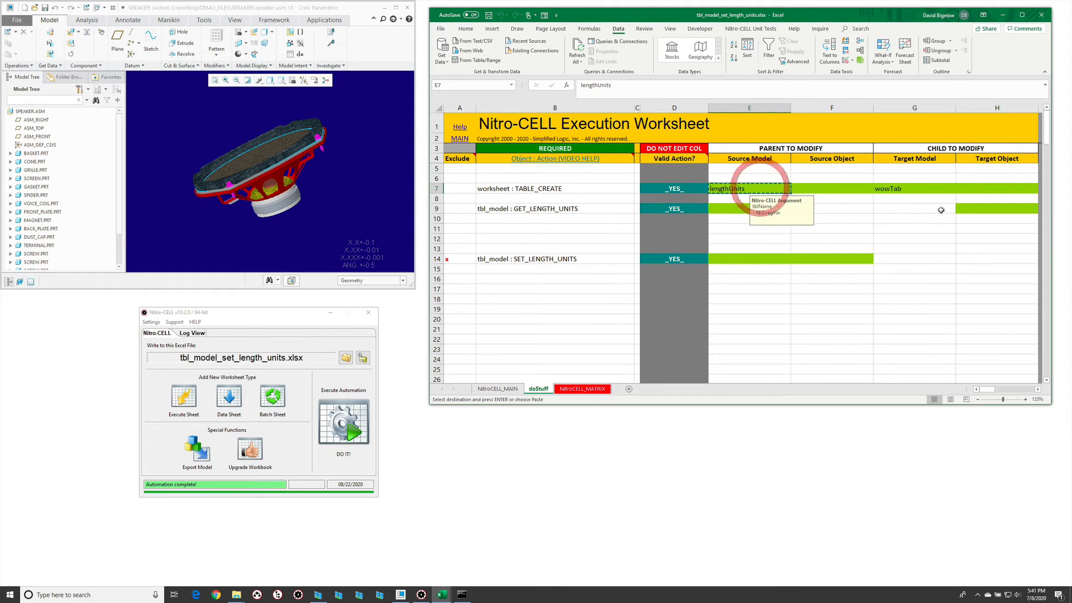
Set the GET_LENGTH_UNITS row's target object to lengthUnits and its source model to b*.prt
left_click(755, 208)
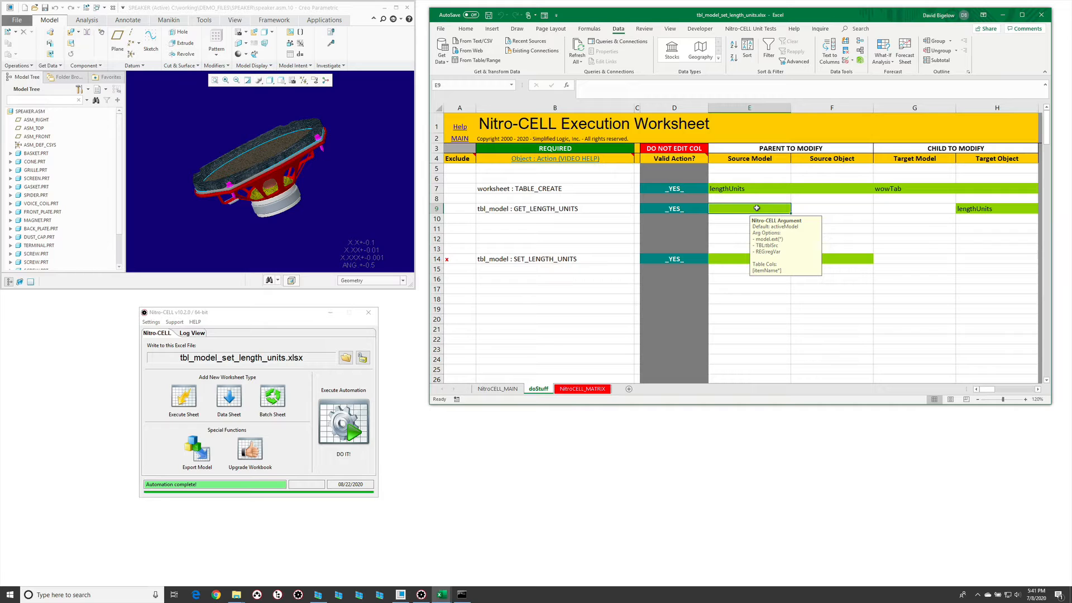
type("b*.prt")
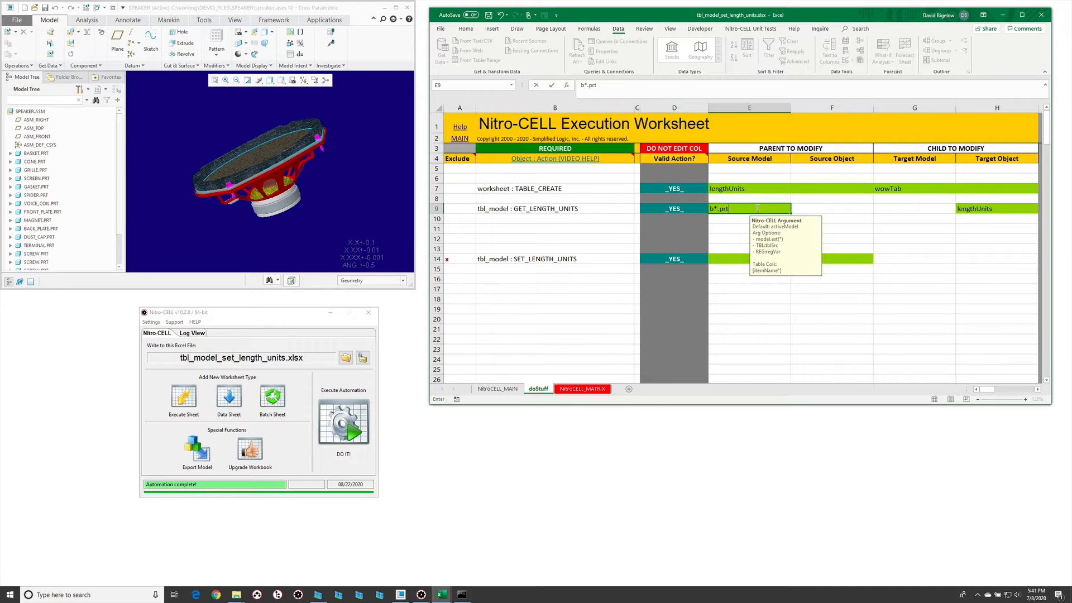
key("Return")
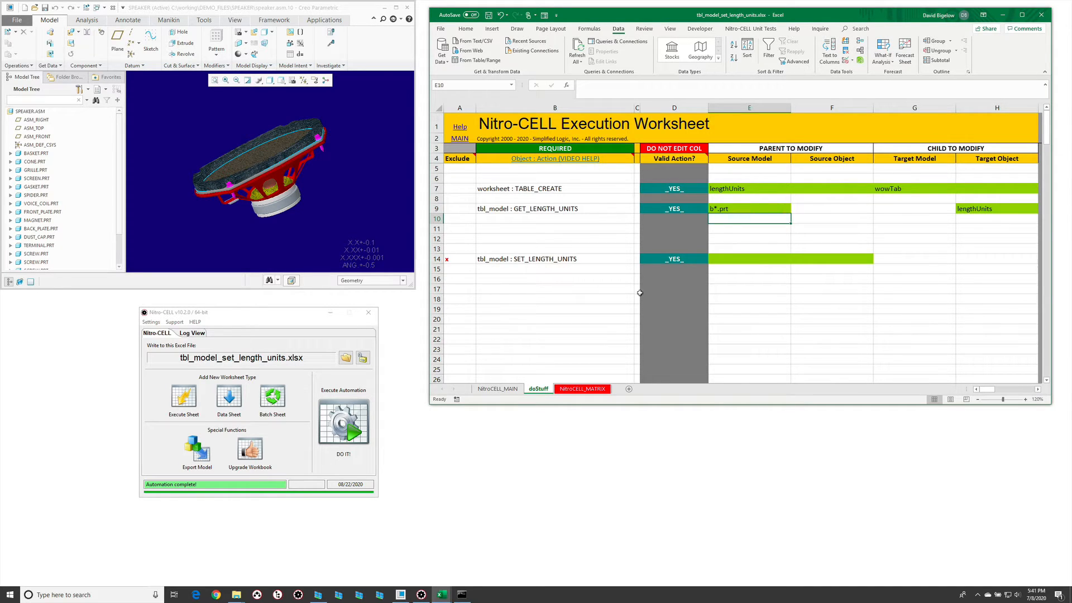
Run the Nitro-CELL automation and open the generated wowTab sheet in Excel
left_click(332, 434)
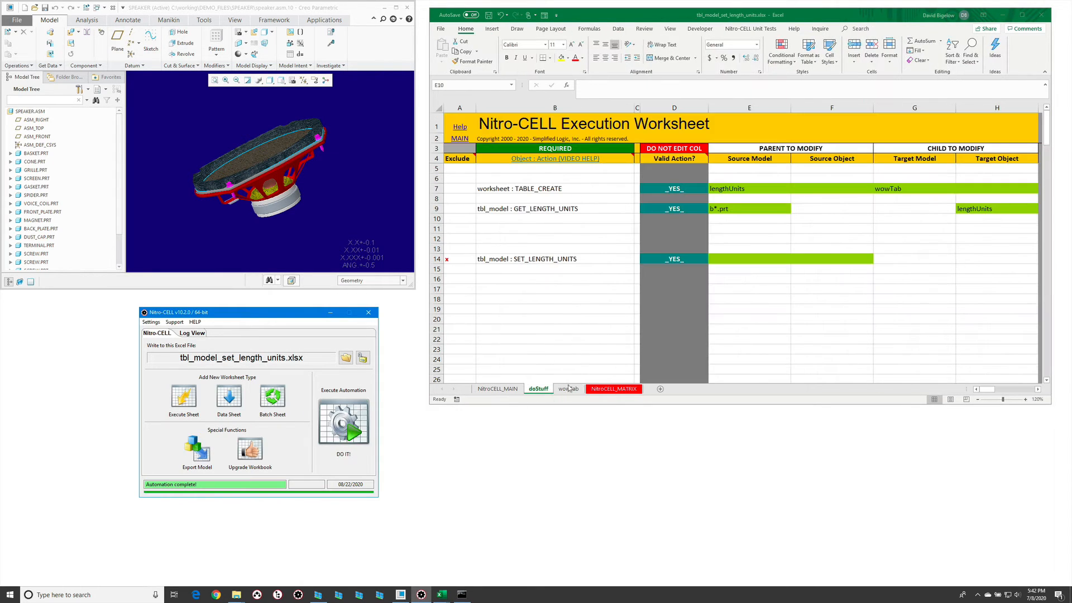
left_click(568, 389)
Fit the widths of columns A to C on wowTab to their contents
left_click(451, 107)
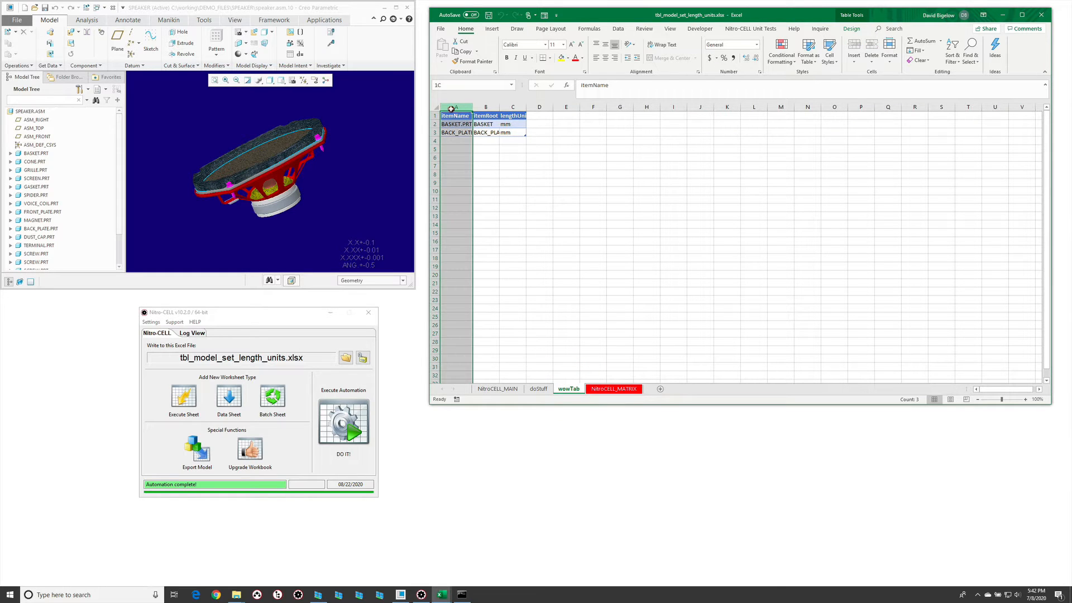
left_click_drag(451, 108, 520, 110)
double_click(499, 107)
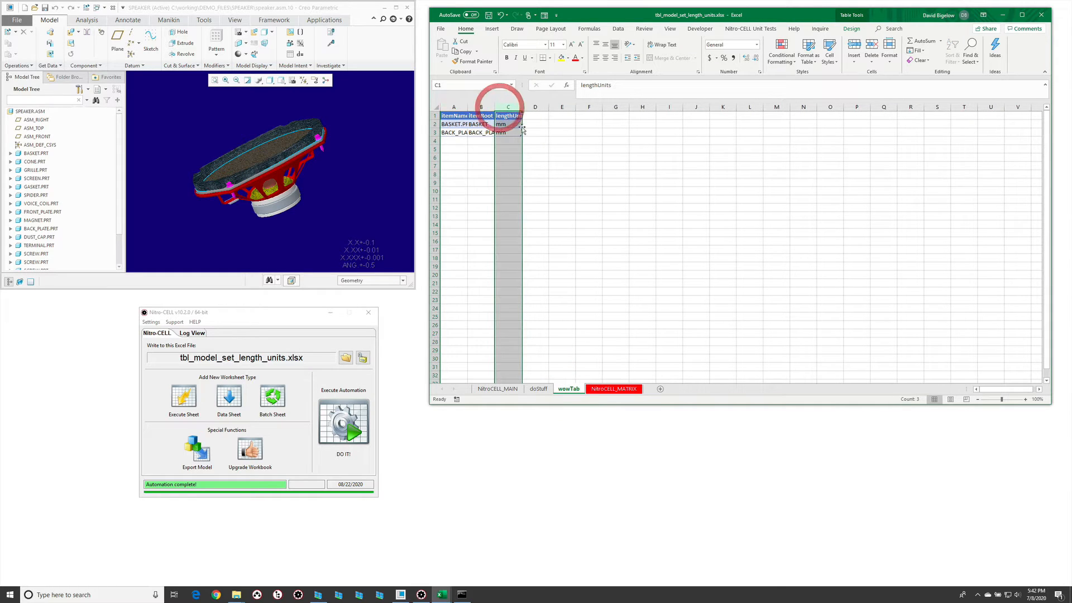
left_click_drag(454, 107, 505, 108)
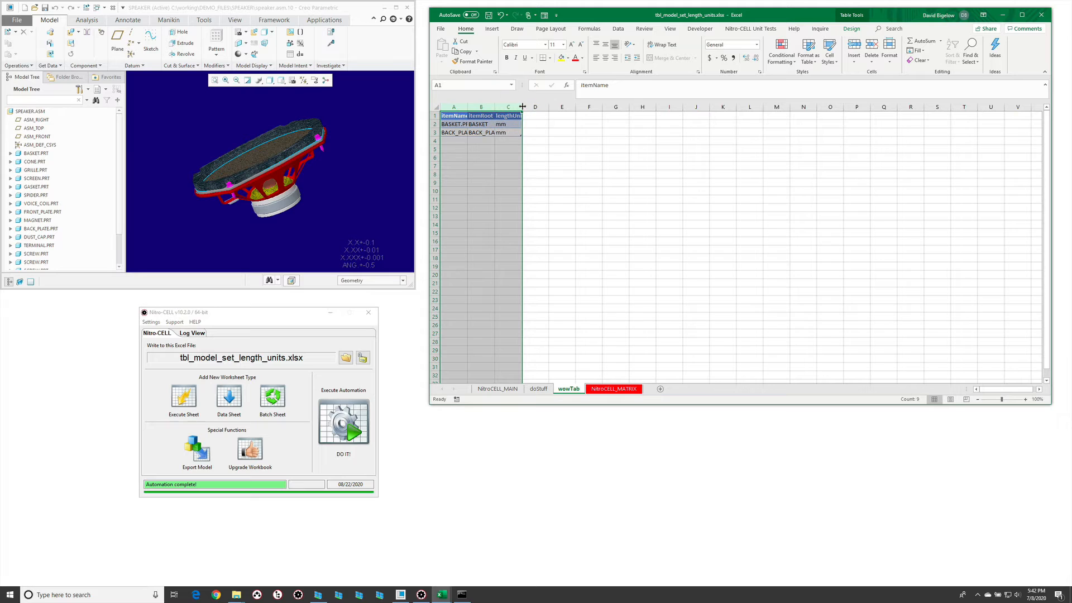
double_click(522, 107)
left_click(550, 149)
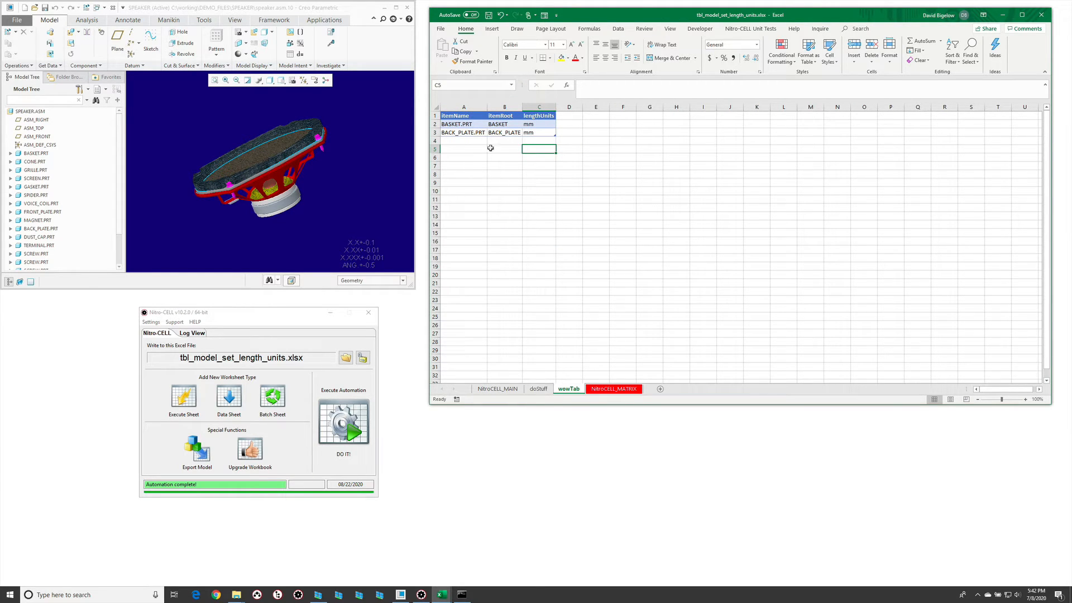
On the doStuff sheet, remove the exclusion from row 14 and exclude rows 7 and 9 with an x
left_click(538, 388)
left_click(459, 259)
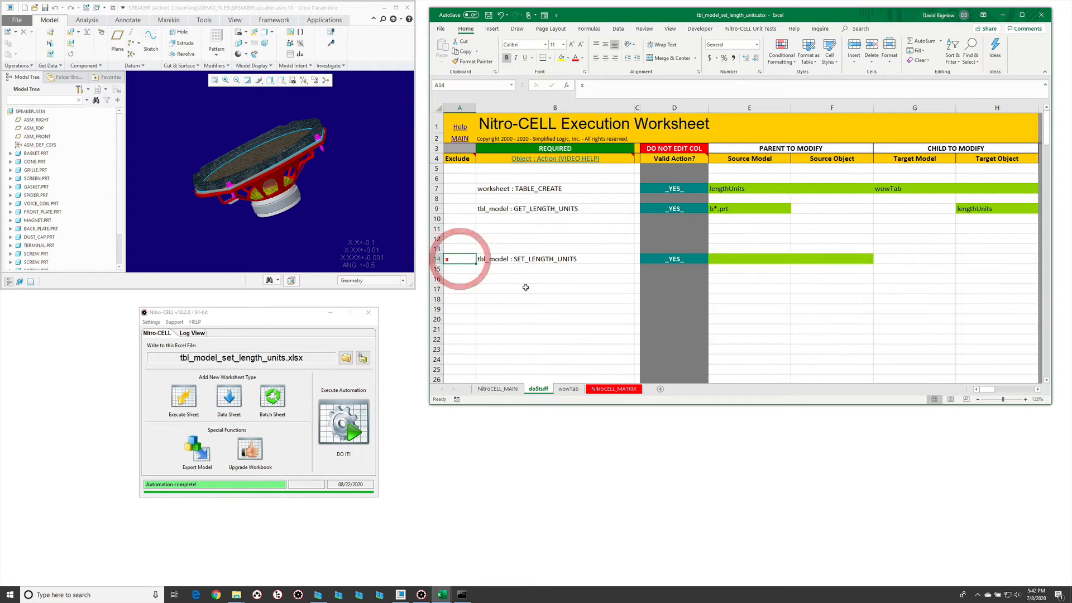
key("BackSpace")
key("Return")
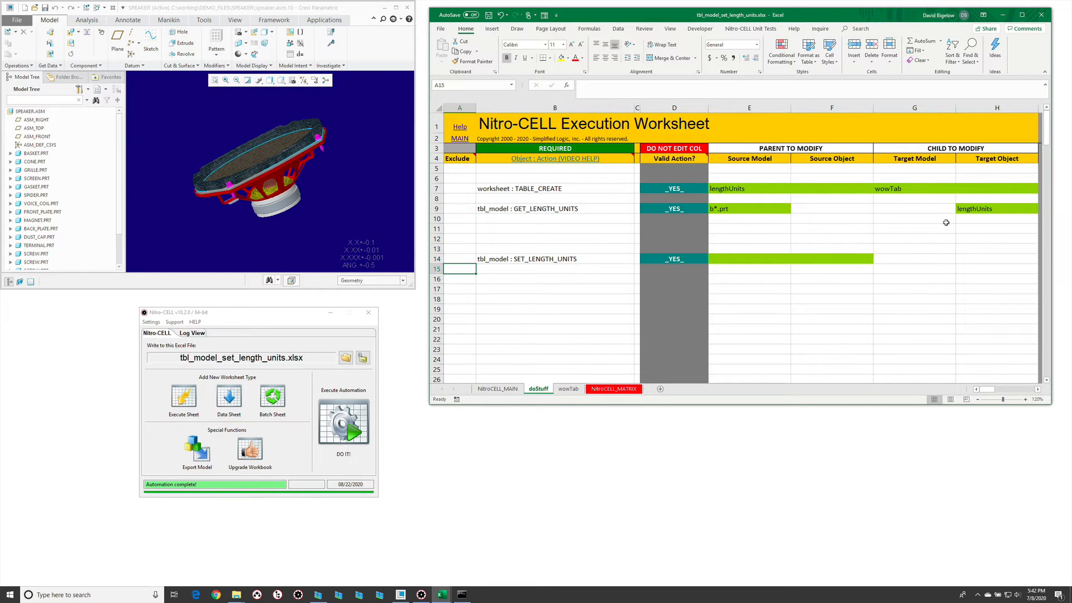
left_click(463, 190)
type("x")
left_click(463, 209)
type("x")
left_click(547, 309)
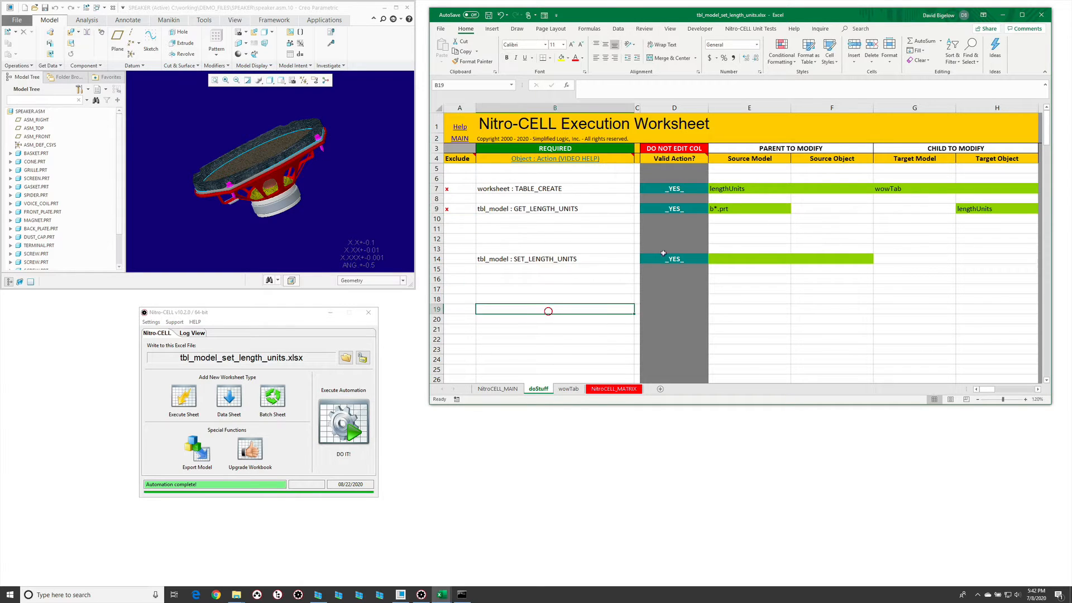
Set the lengthUnits values of BASKET.PRT and BACK_PLATE.PRT on wowTab to in
left_click(745, 262)
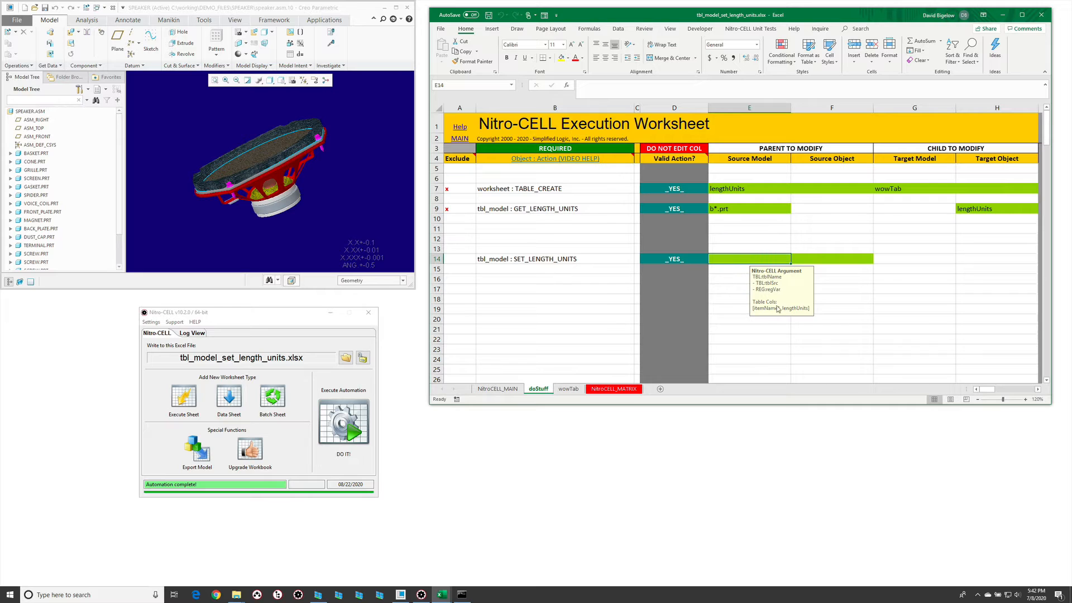
left_click(564, 389)
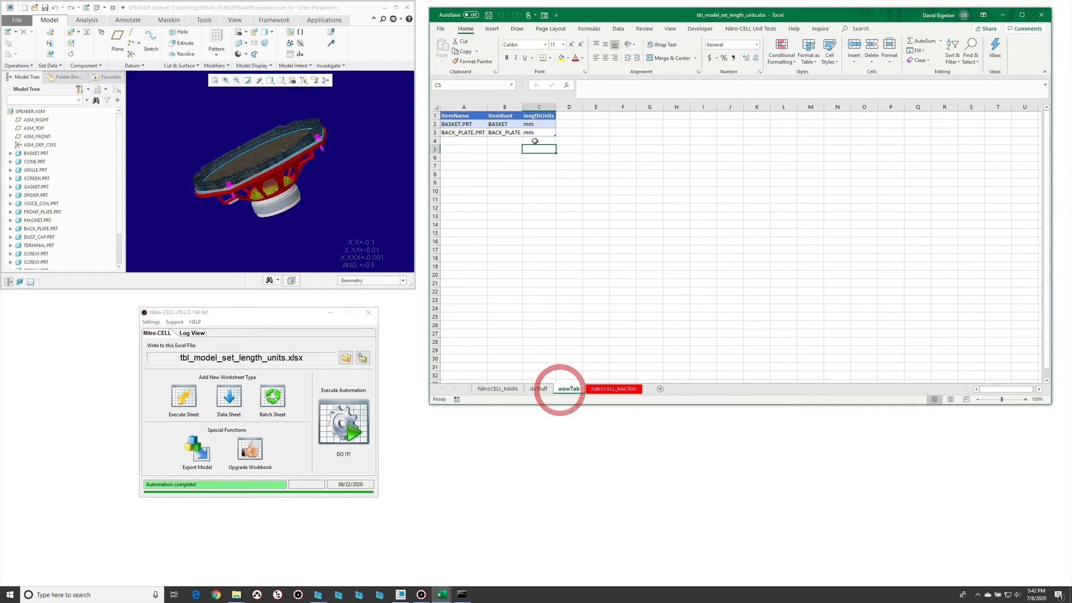
left_click(534, 124)
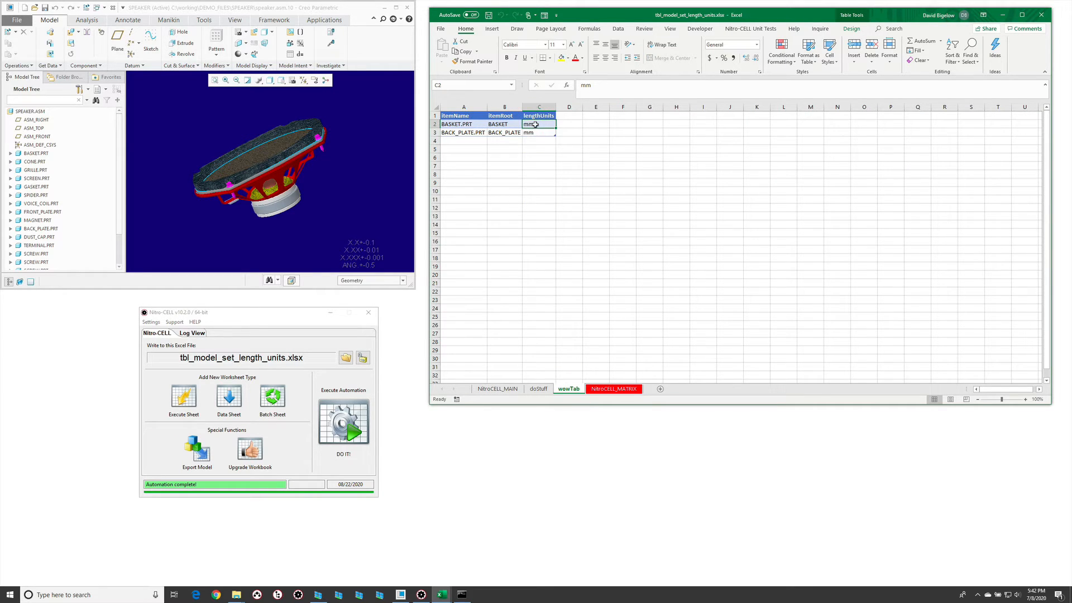
type("in")
key("Return")
type("in")
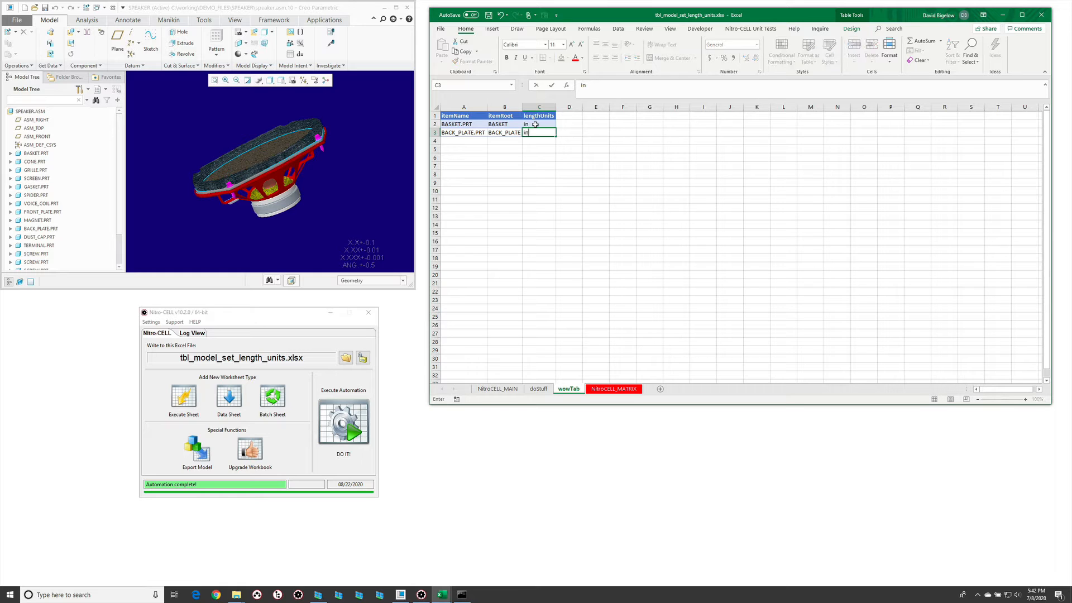
key("Return")
Set the source model of the SET_LENGTH_UNITS command on doStuff to TBL:lengthUnits
left_click(538, 389)
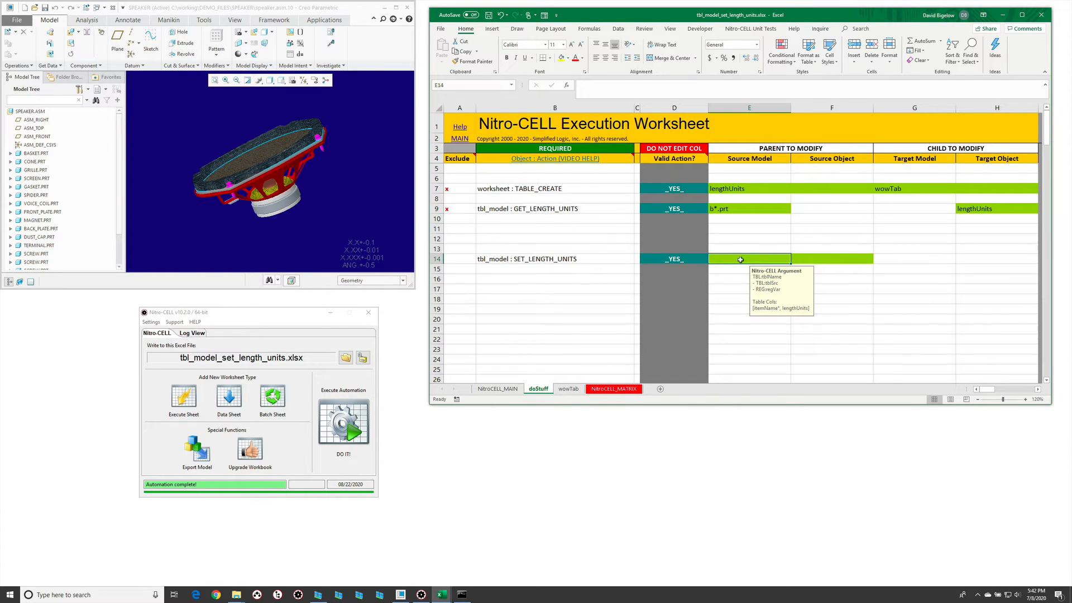
type("TBL:lengthUnits")
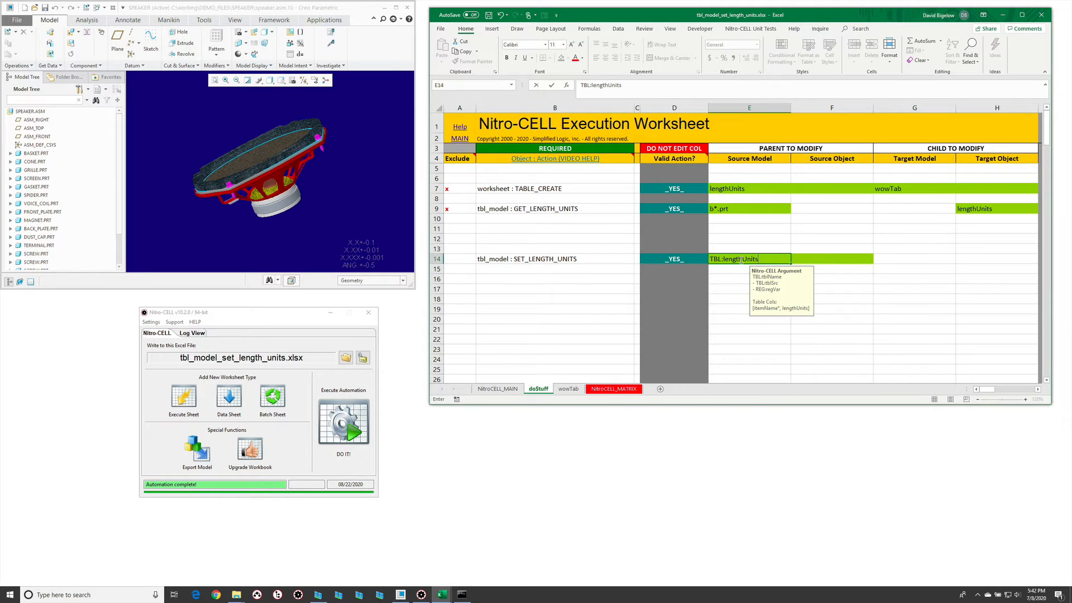
key("Return")
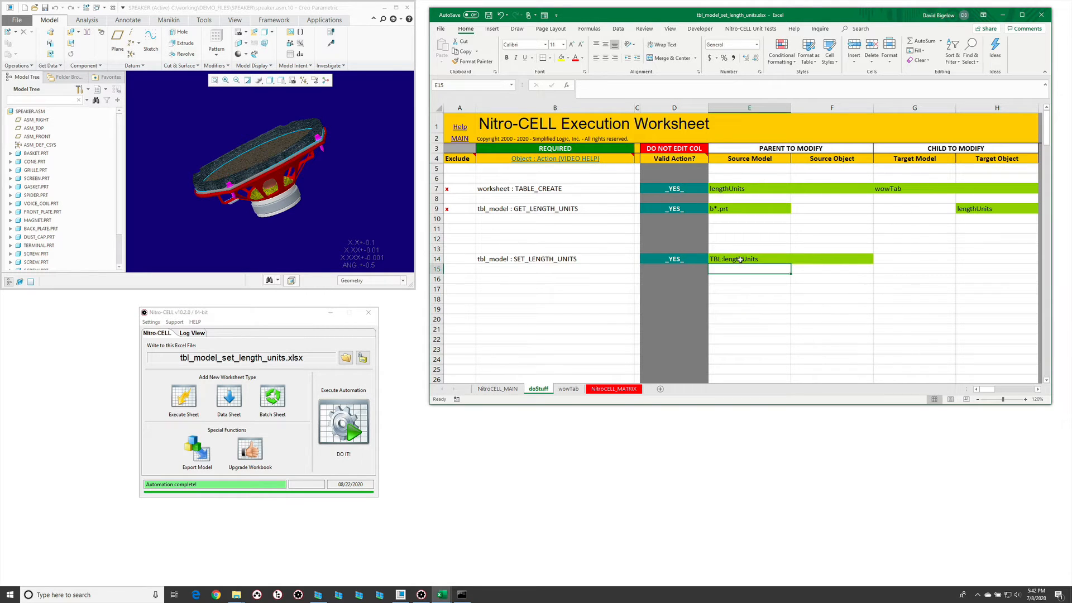
Add the tbl_model : REGENERATE command in cell B17 of the doStuff sheet
left_click(516, 289)
type("=nc_command")
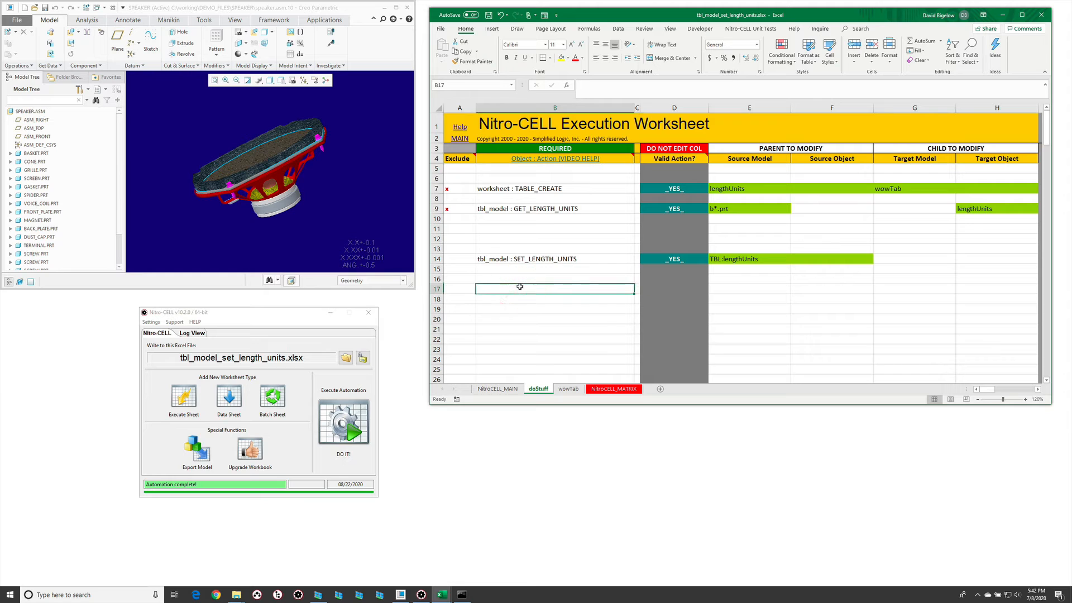
type("[reg")
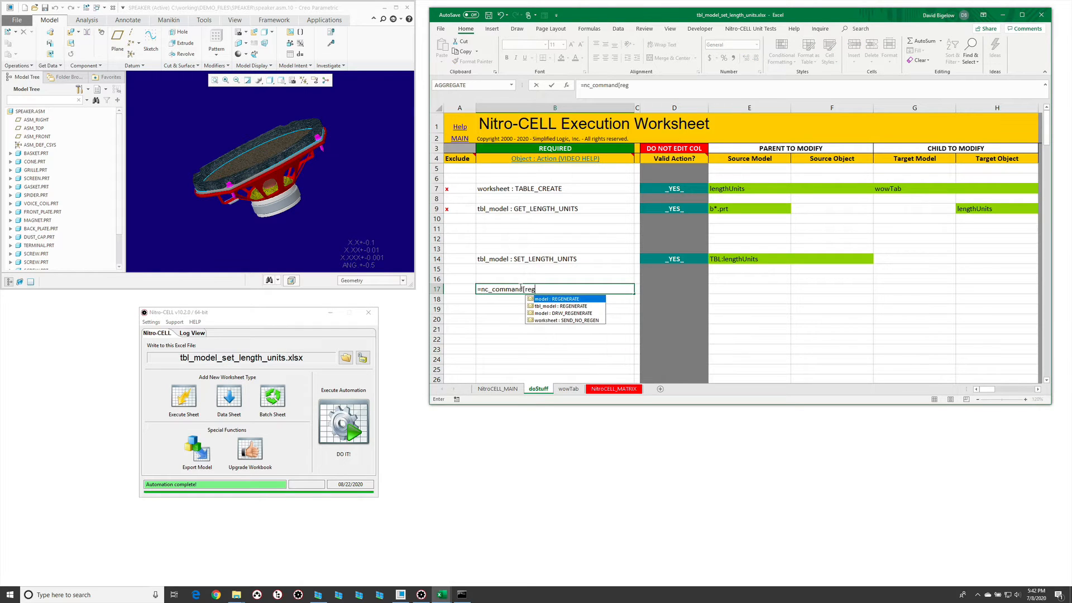
type("en")
key("Down")
key("Tab")
key("Return")
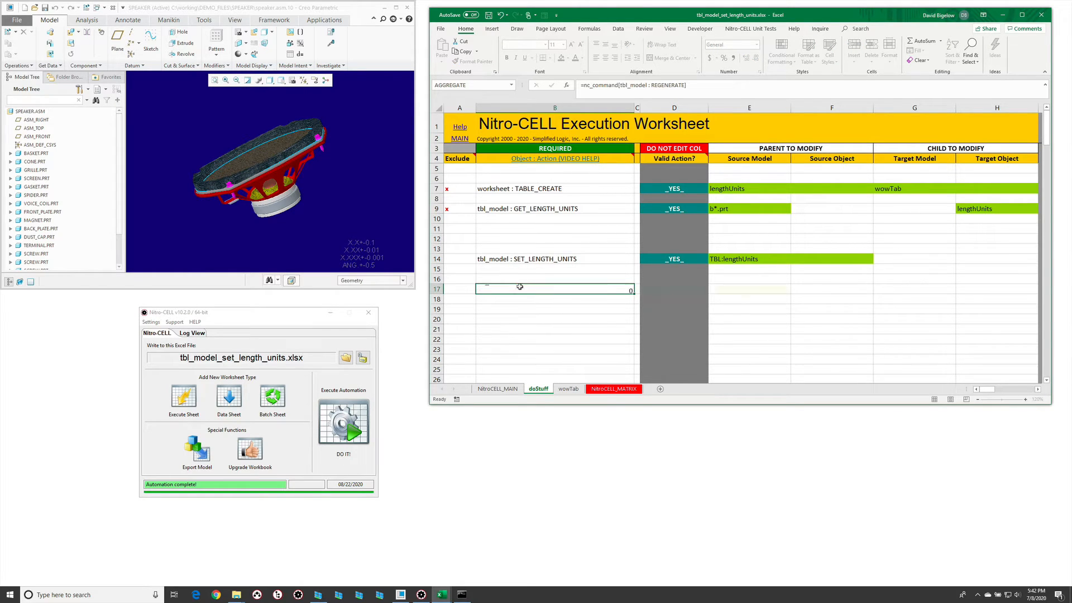
Copy the source model TBL:lengthUnits from the SET_LENGTH_UNITS row to the REGENERATE row
left_click(743, 261)
key("ctrl+c")
left_click(733, 289)
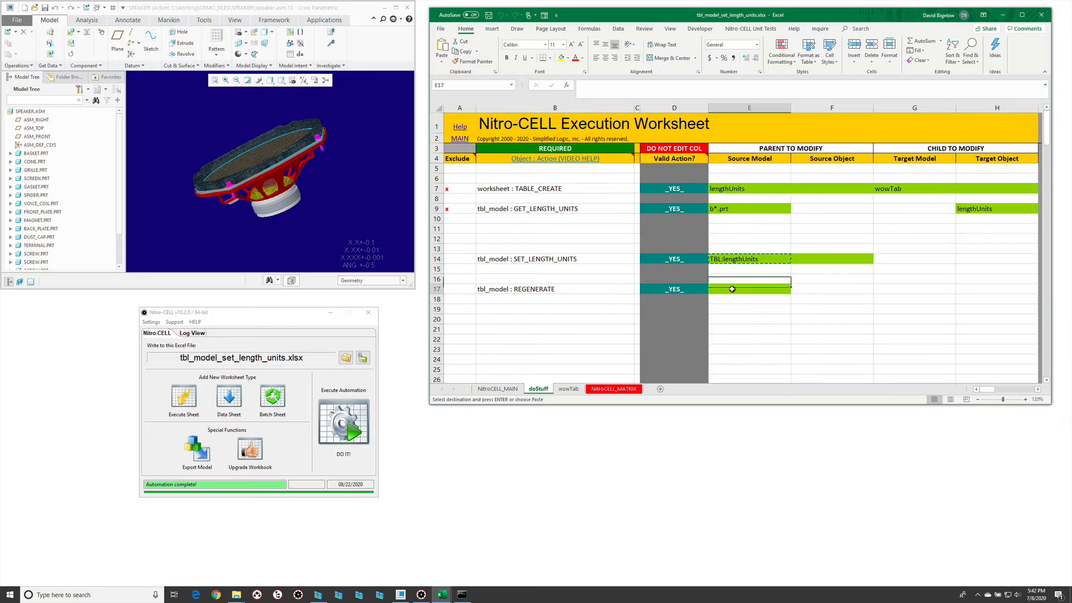
key("ctrl+v")
left_click(745, 269)
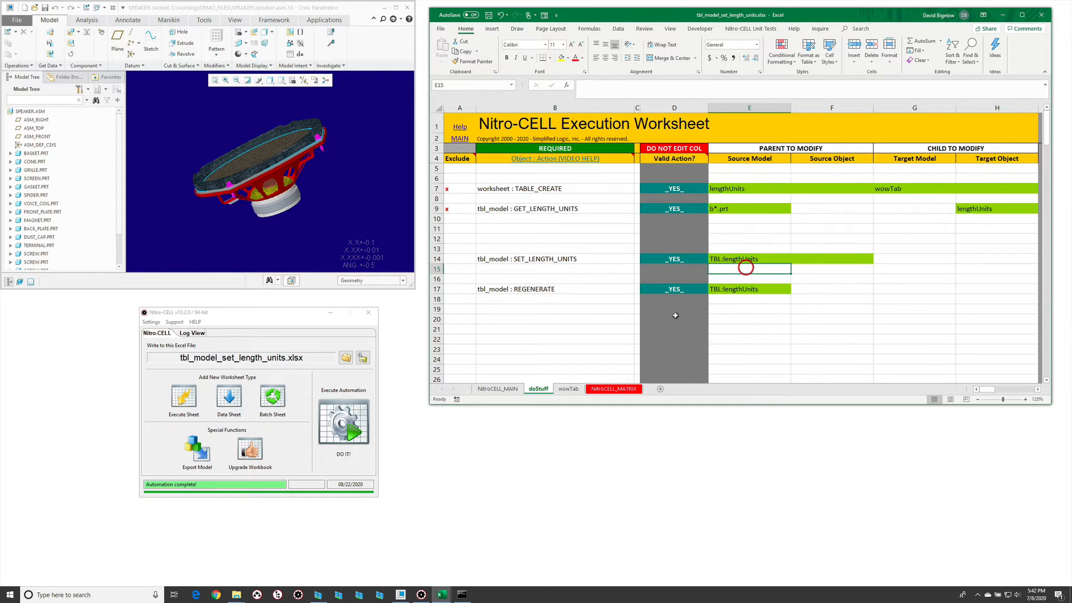
Check the lengthUnits table on wowTab, return to doStuff and execute the automation in Nitro-CELL
left_click(567, 389)
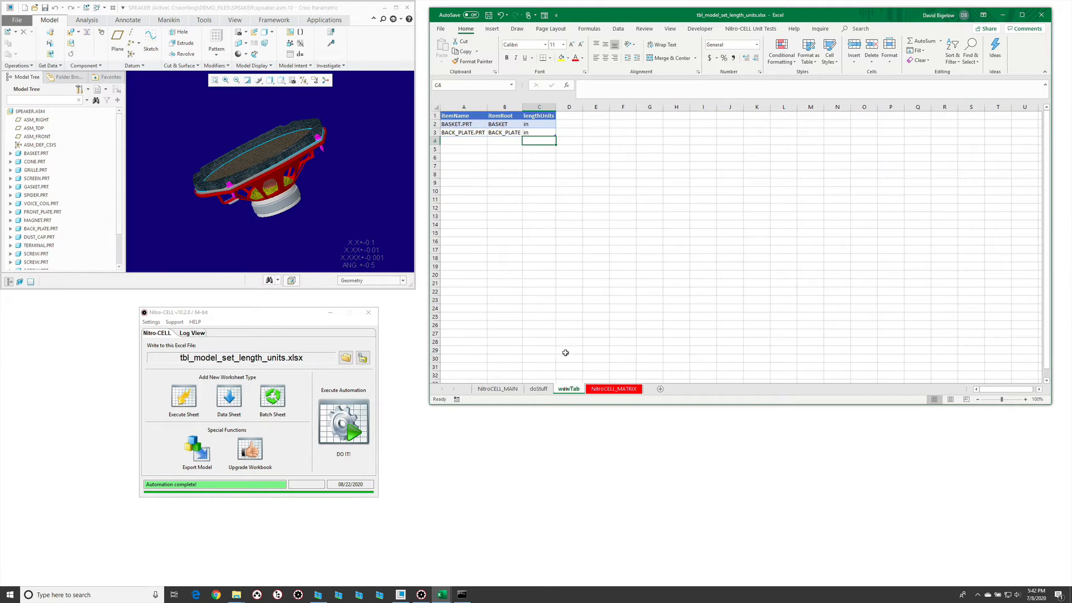
left_click(539, 388)
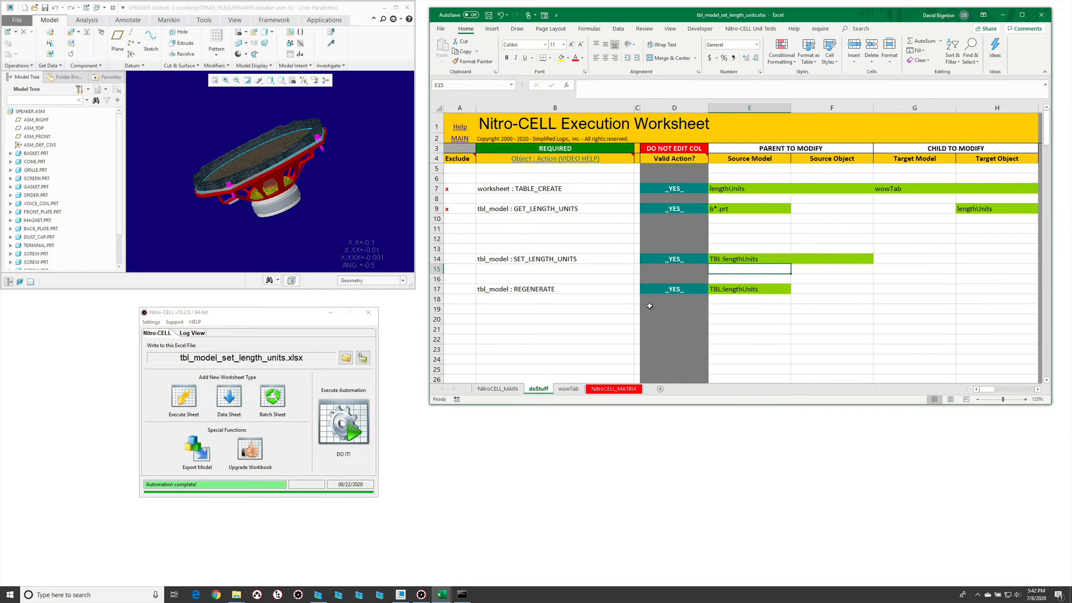
left_click(348, 426)
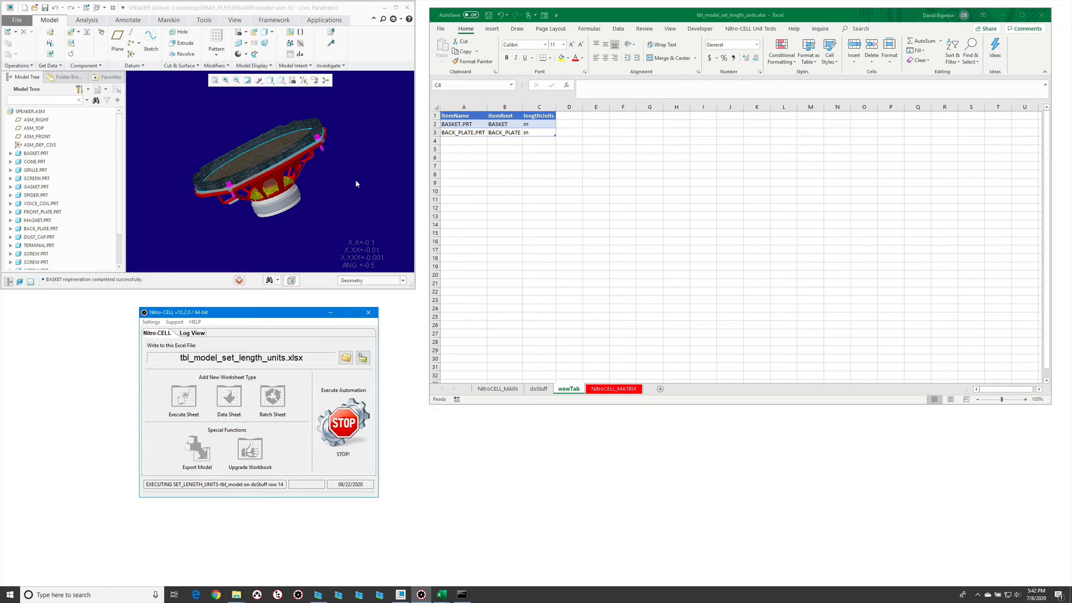
Inspect the speaker assembly in Creo, highlighting BASKET.PRT, and compare it with the table on wowTab
middle_click_drag(330, 194, 327, 198)
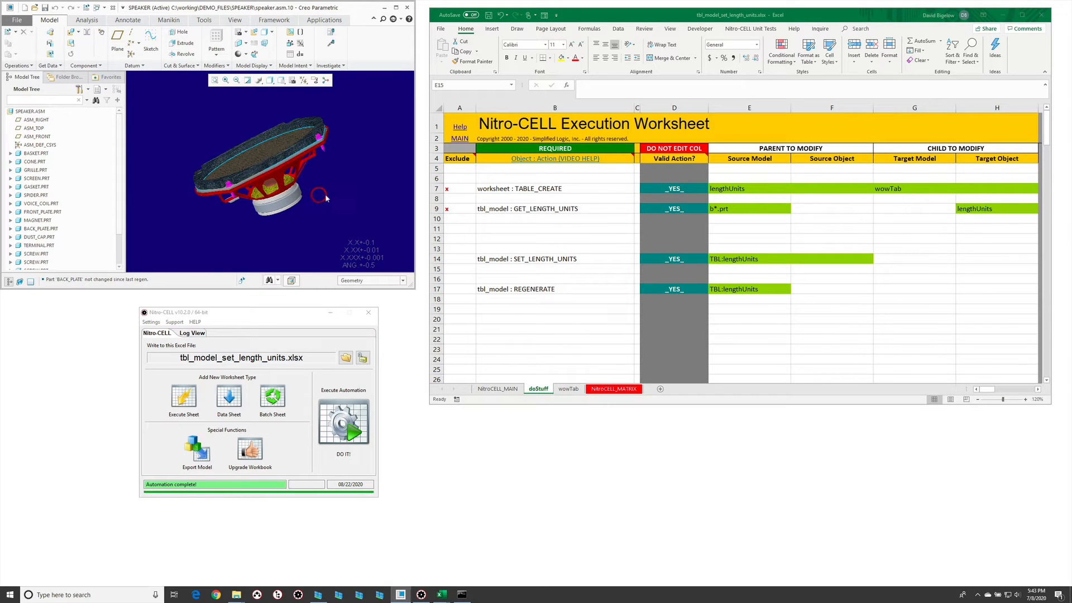
left_click(42, 155)
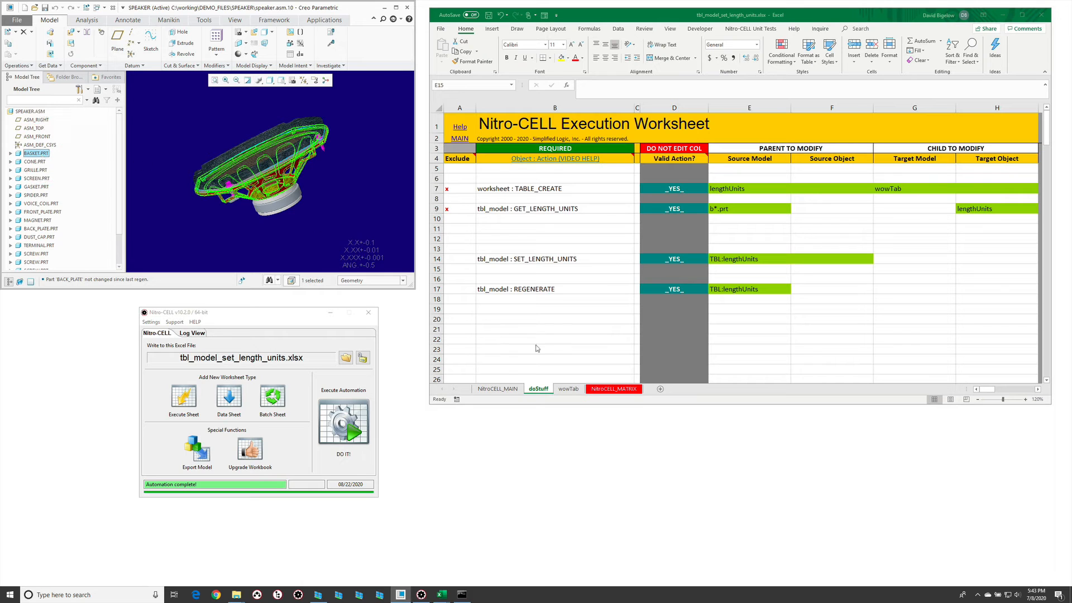
left_click(566, 389)
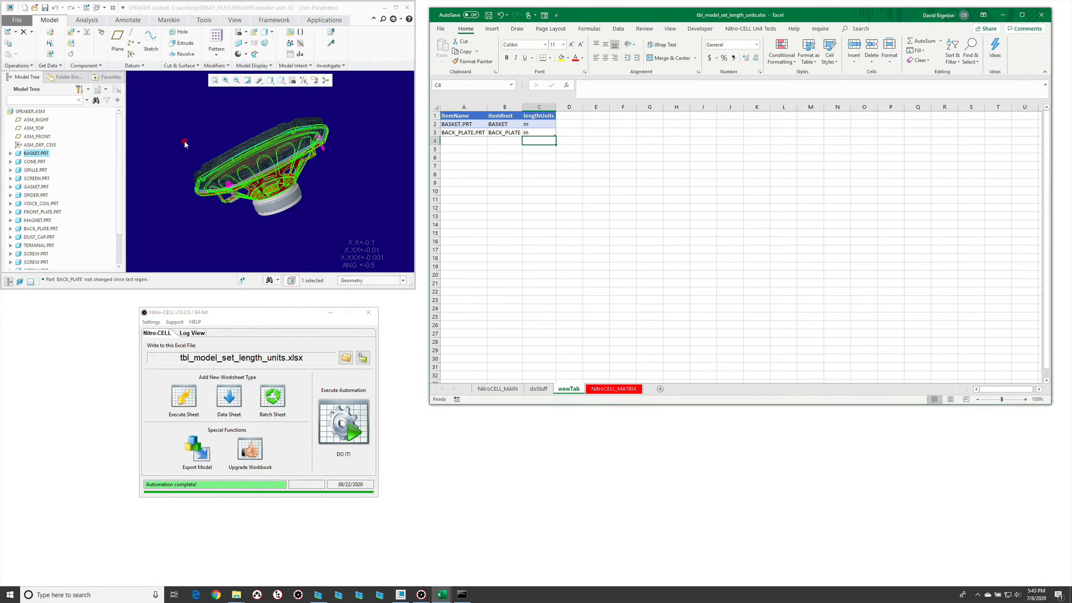
left_click(185, 144)
left_click(35, 155)
left_click(258, 228)
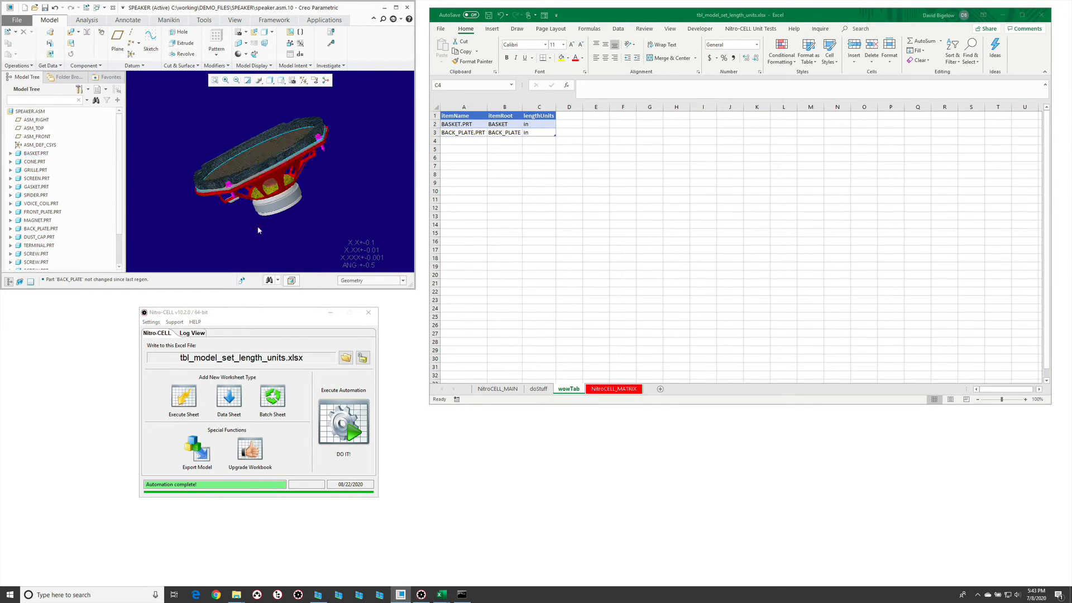
Close the assembly window in Creo, open basket.prt from the session and check the units in its model properties
key("ctrl+w")
key("ctrl+o")
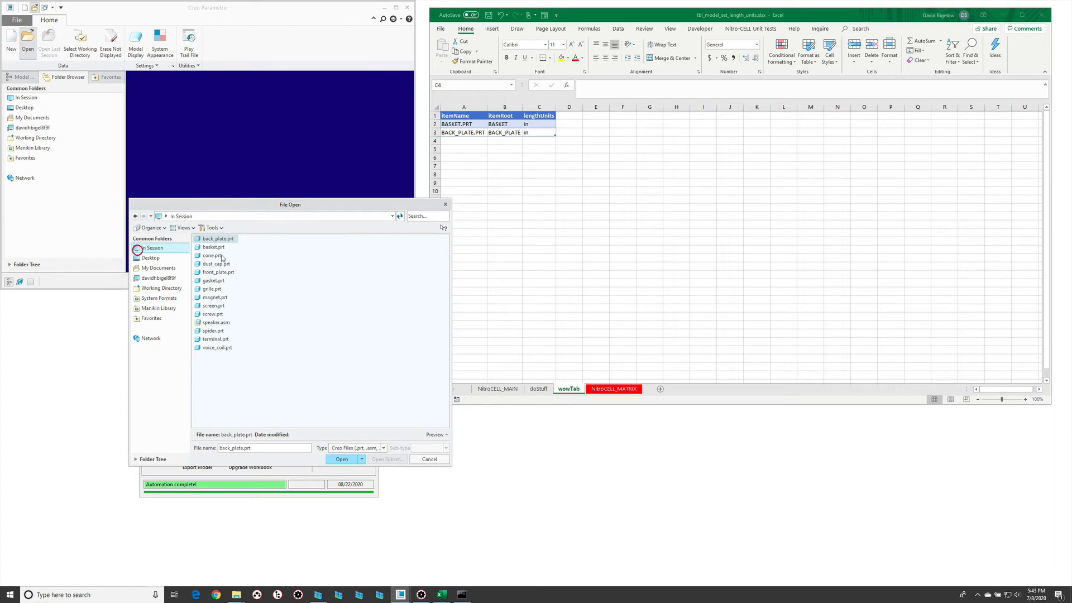
double_click(215, 247)
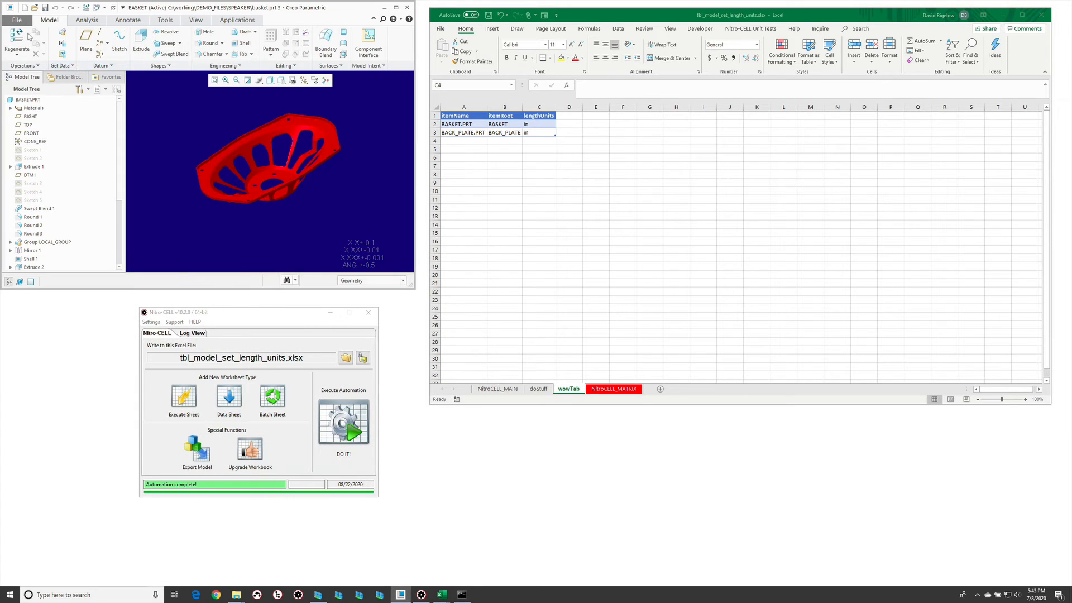
left_click(9, 20)
mouse_move(17, 144)
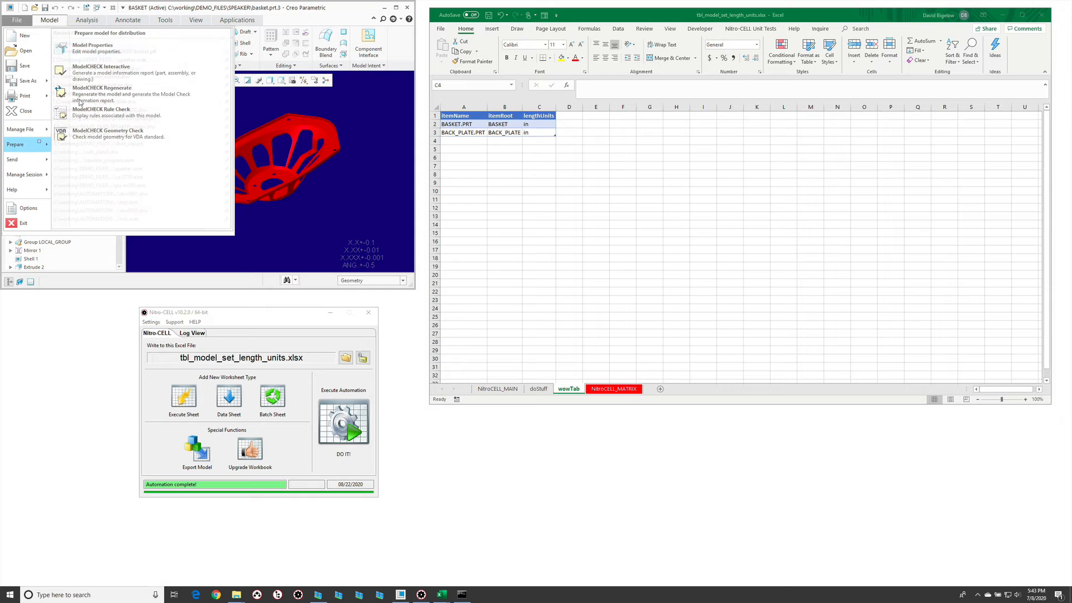
left_click(110, 45)
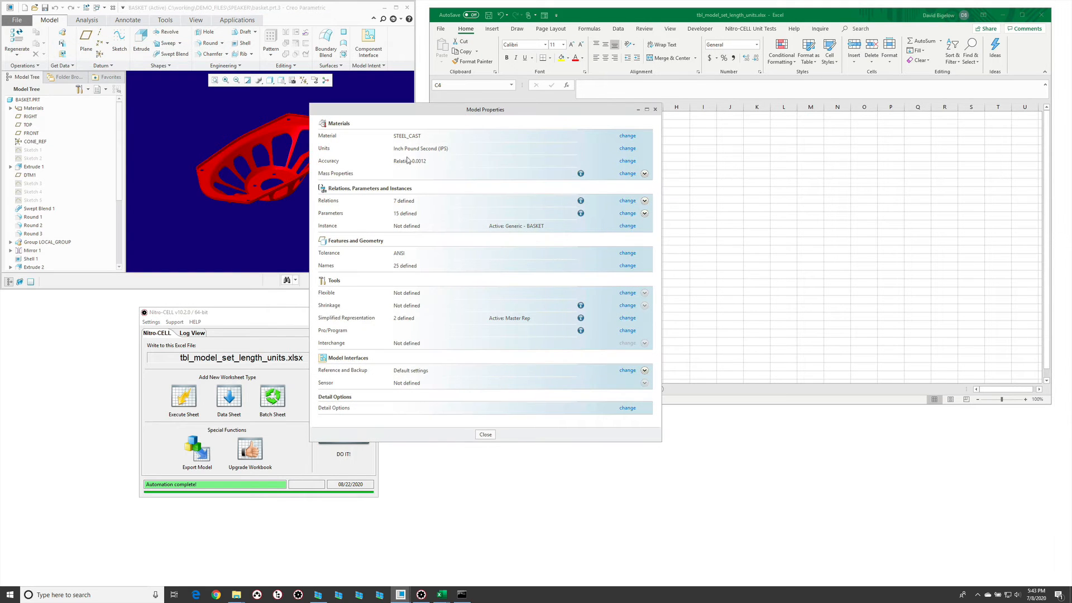
left_click(485, 434)
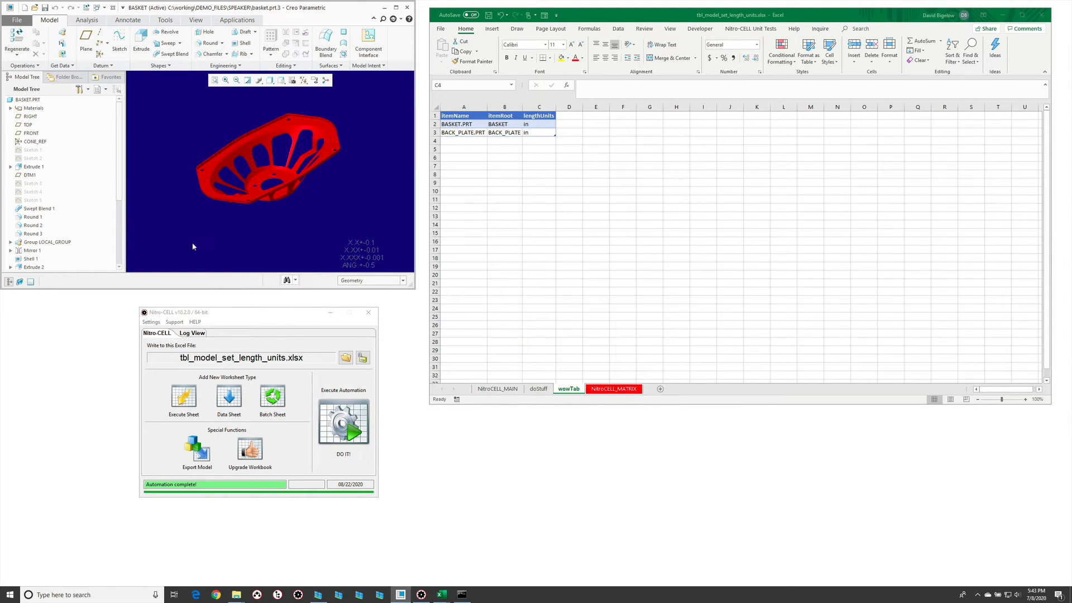
Open back_plate.prt from the session, check the units in its model properties and close the part window
key("ctrl+o")
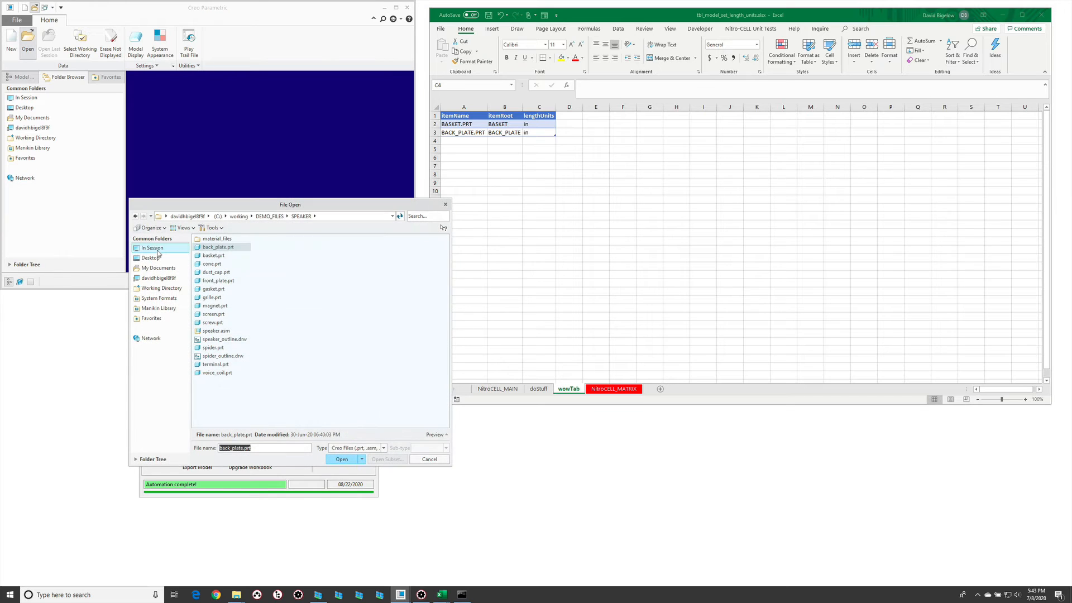
left_click(151, 247)
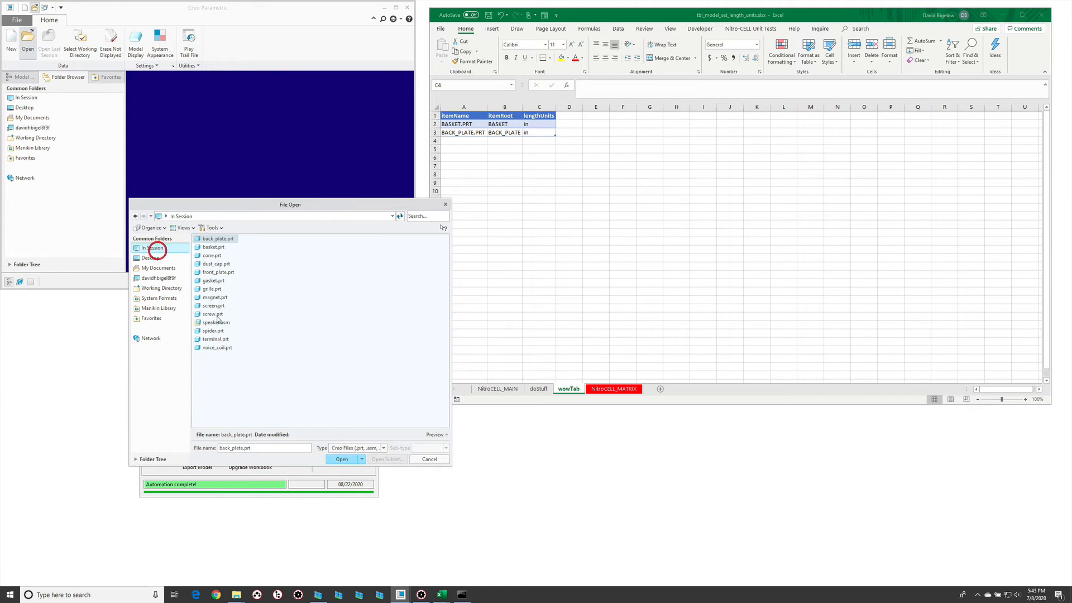
double_click(217, 239)
left_click(16, 20)
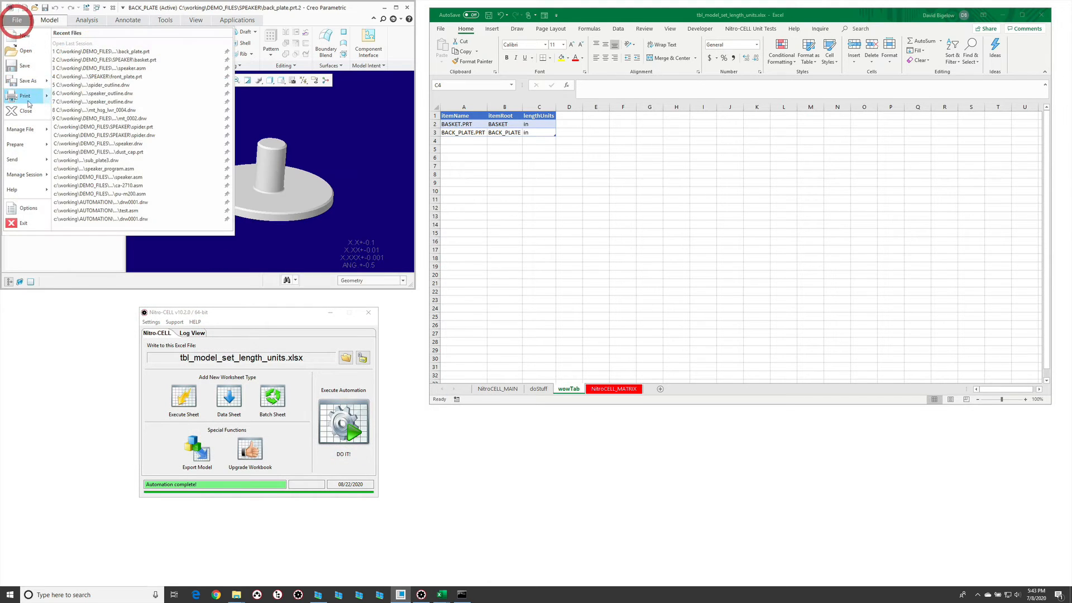
left_click(23, 144)
left_click(101, 42)
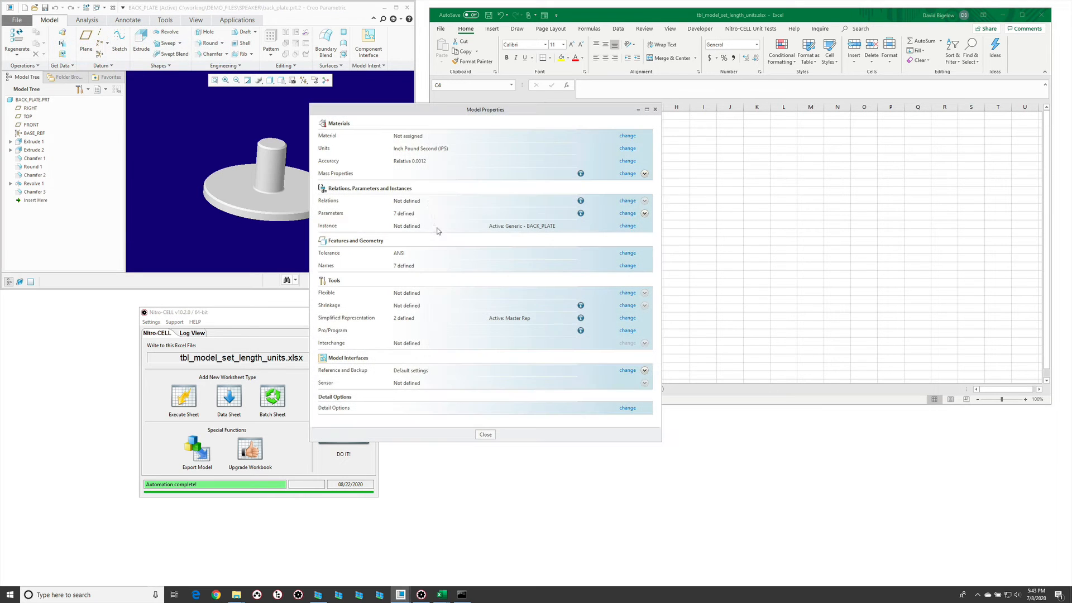
left_click(485, 434)
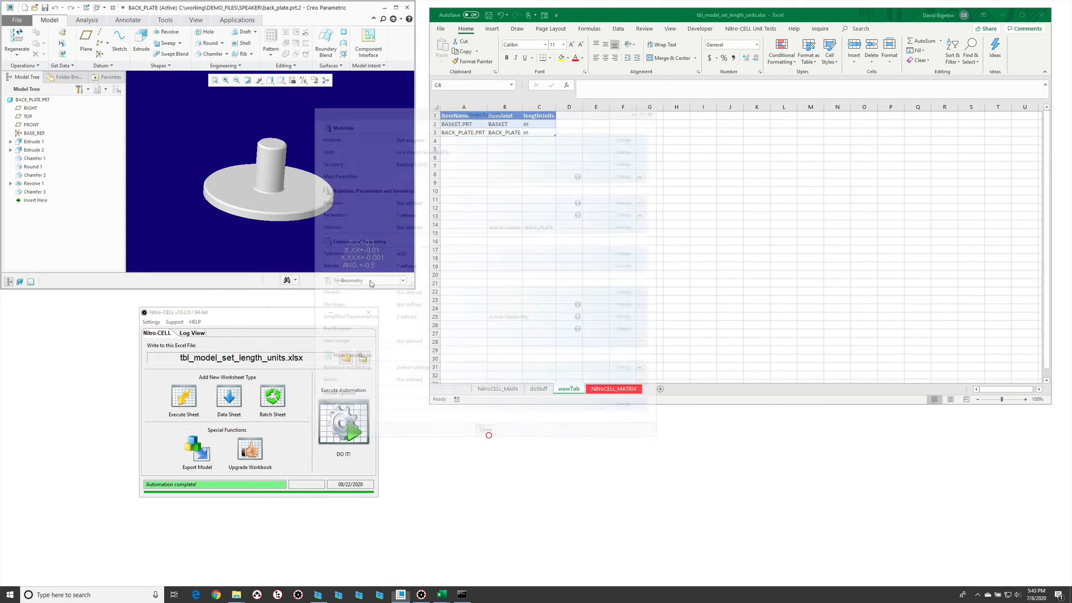
key("ctrl+w")
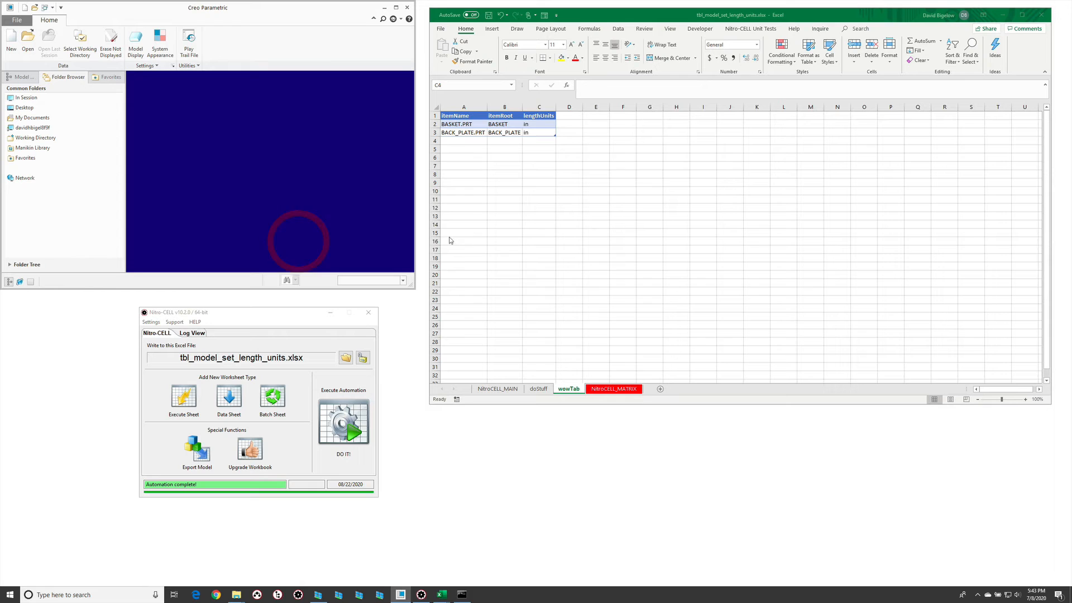
Review the excluded rows 7 and 9 and the REGENERATE command on doStuff, and the table on wowTab
left_click(234, 219)
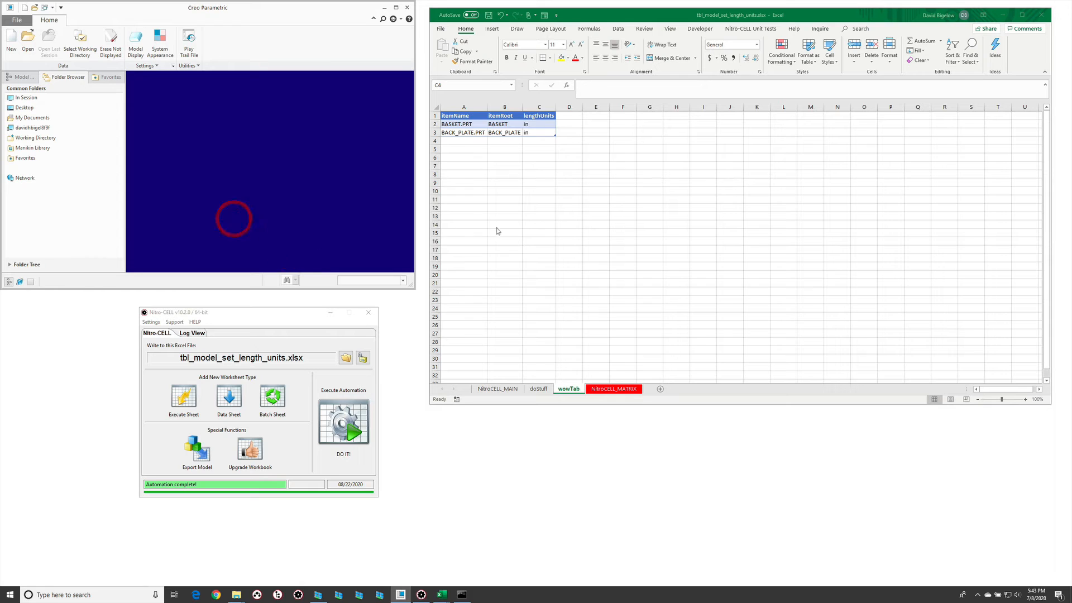
left_click(536, 389)
left_click(532, 390)
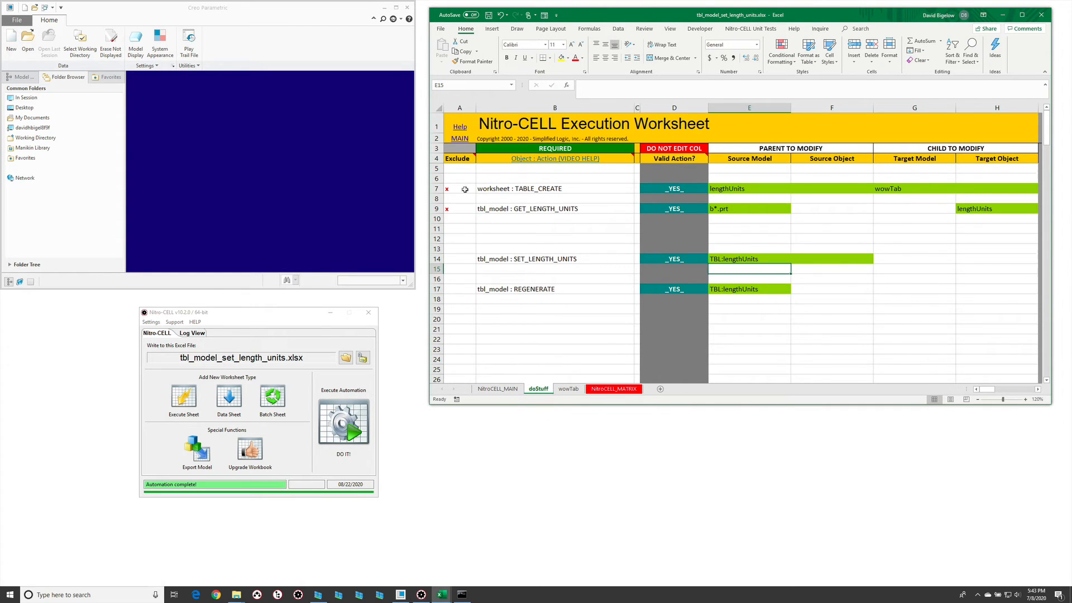
left_click_drag(463, 189, 462, 209)
left_click(522, 284)
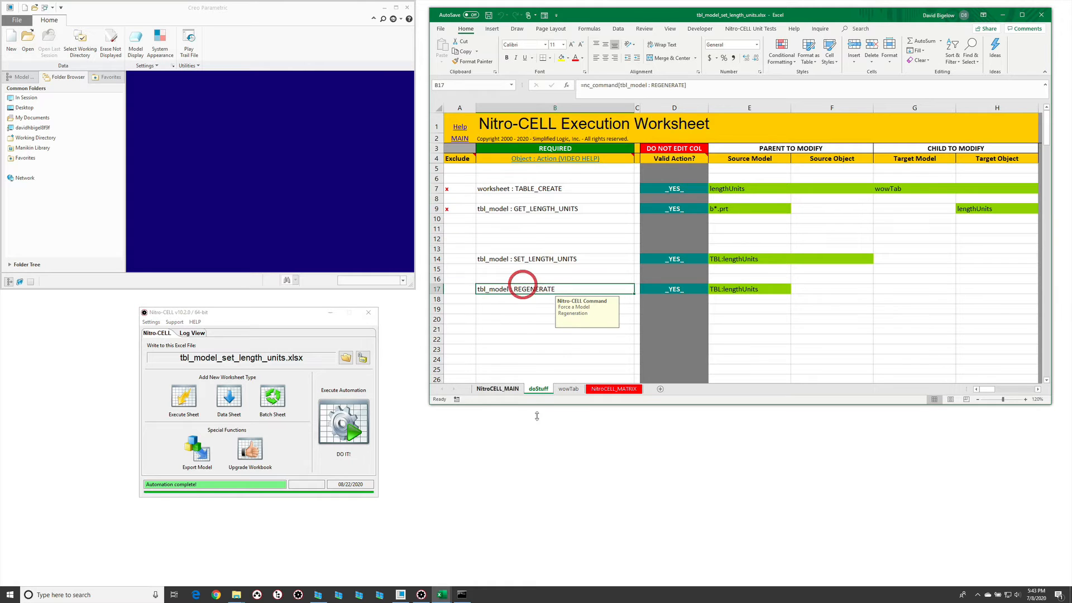
left_click(568, 389)
Reopen speaker.asm in Creo and identify the name of the magnet part in the assembly
left_click(301, 191)
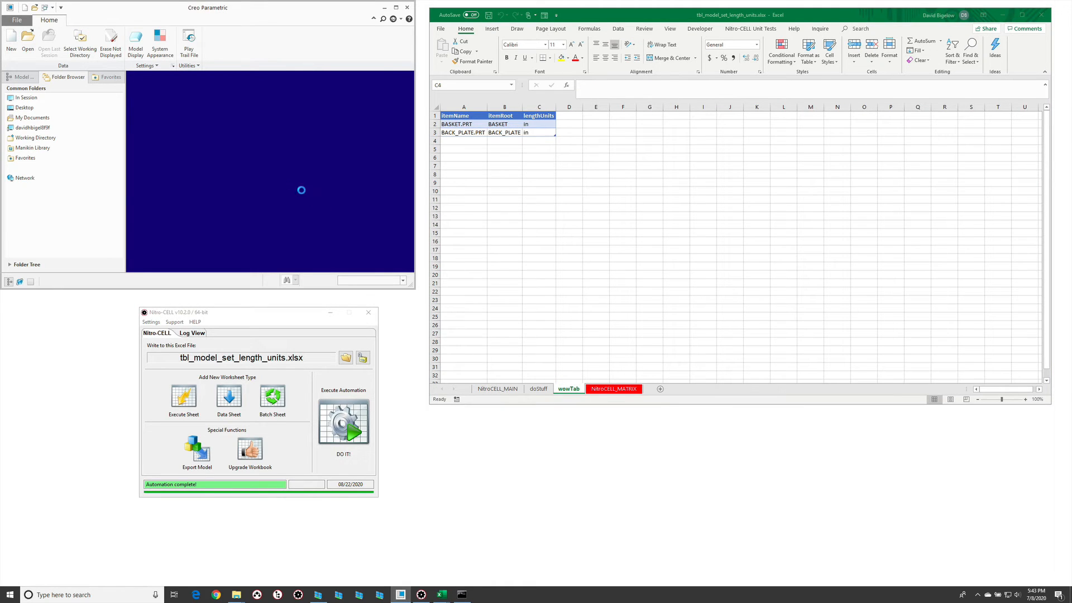
key("ctrl+o")
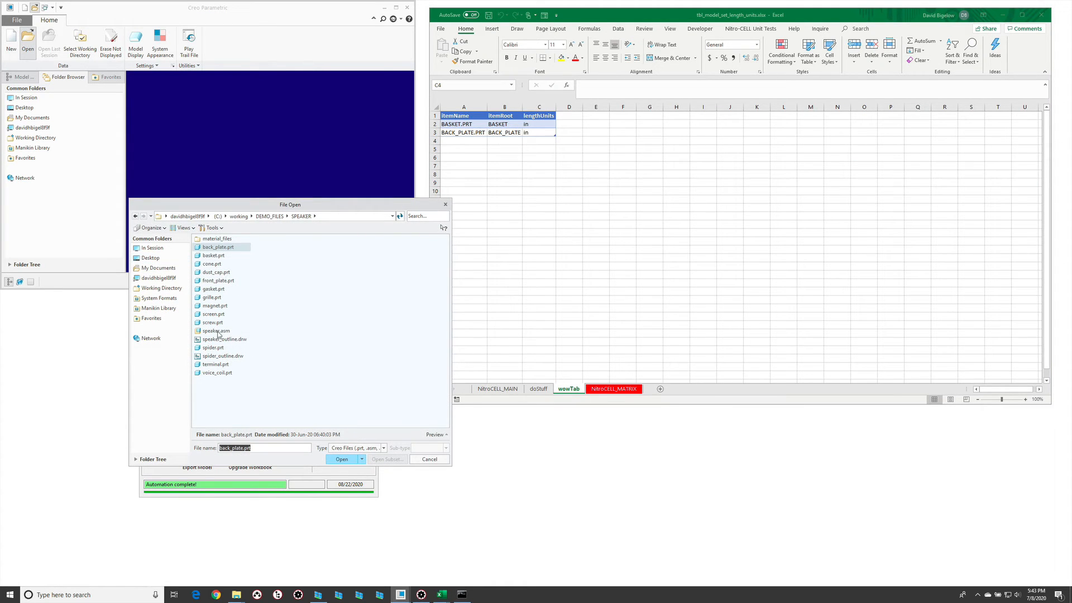
double_click(217, 331)
left_click(288, 196)
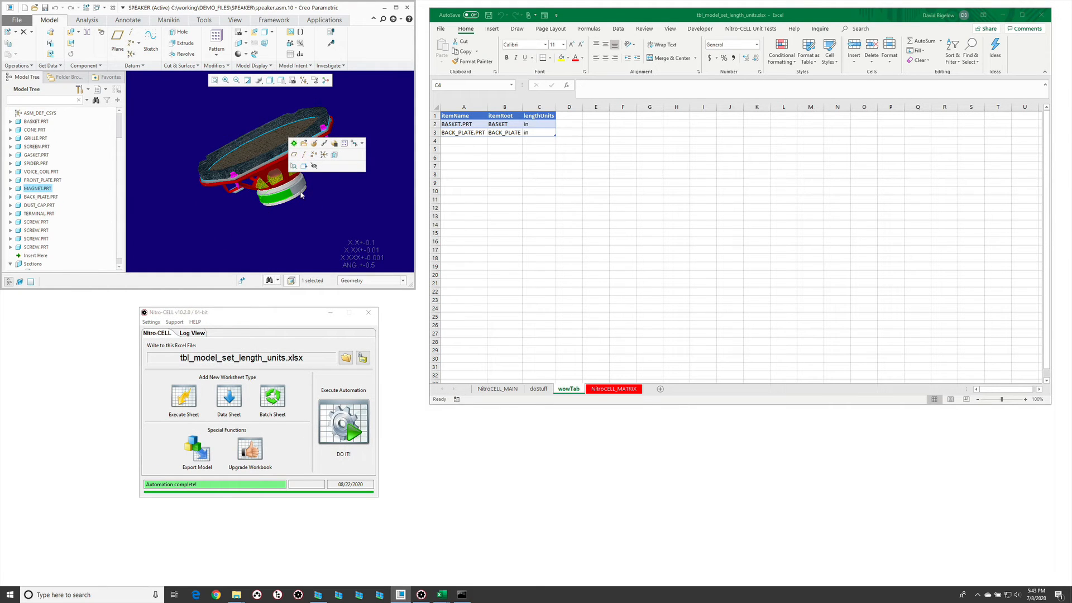
left_click(307, 212)
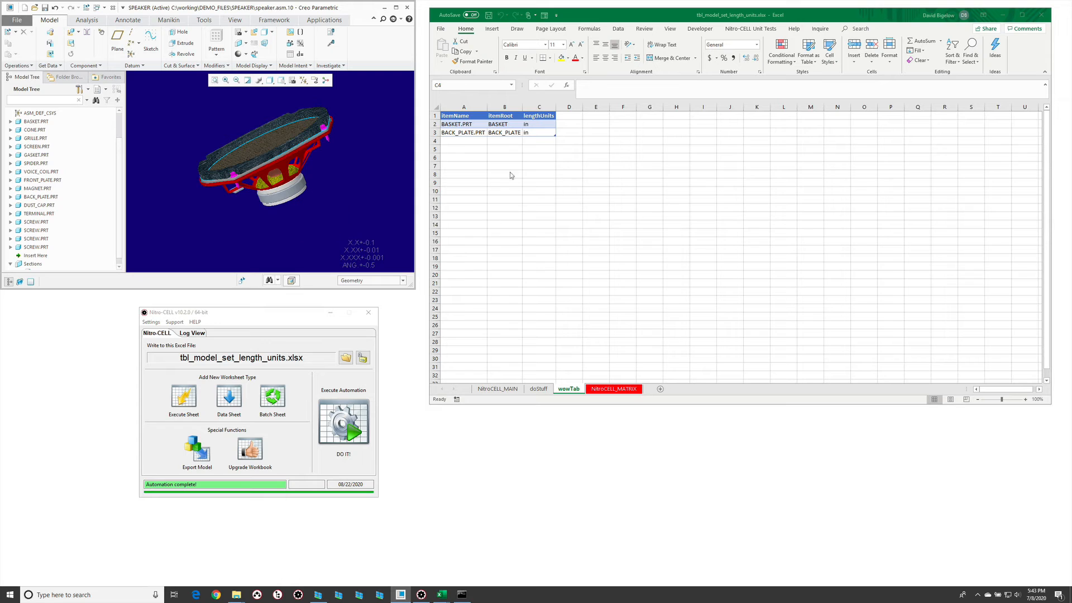
Add a row for magnet.prt below BACK_PLATE.PRT on wowTab with lengthUnits set to in
left_click(472, 140)
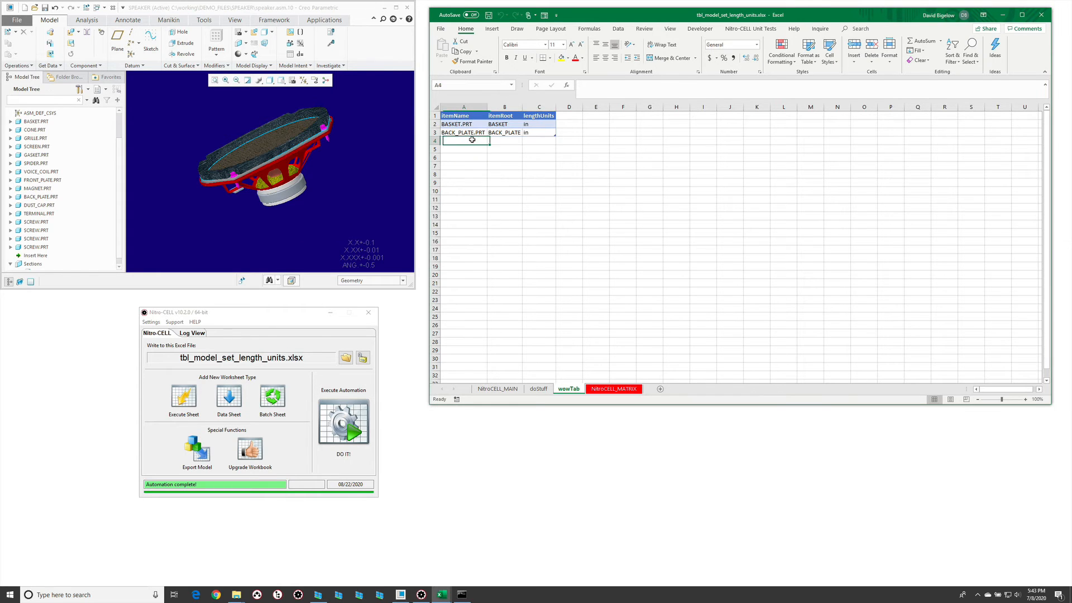
type("magnet.")
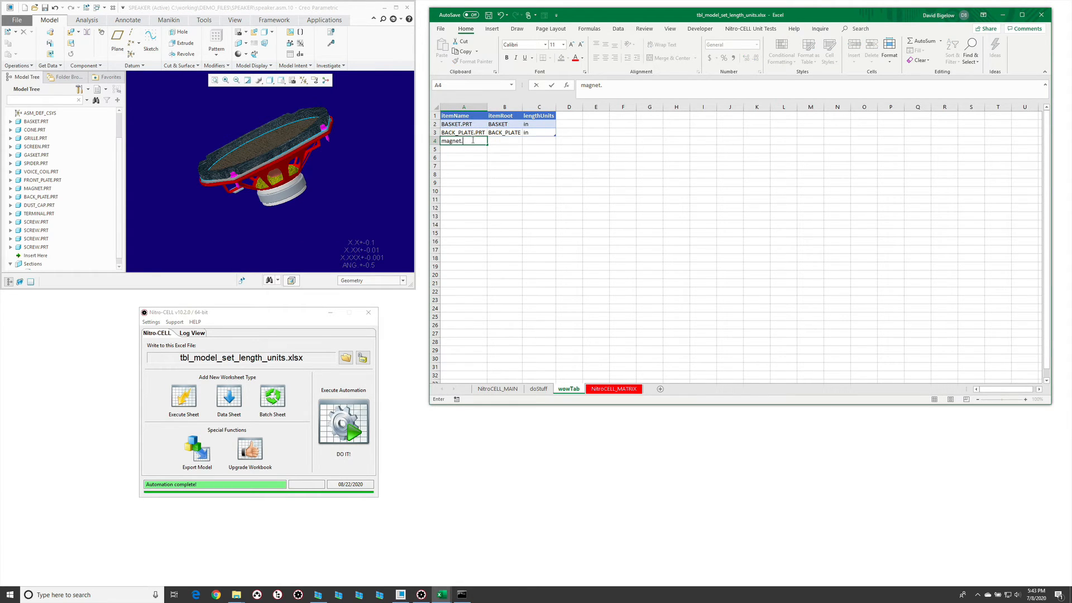
type("prt")
key("Return")
left_click(533, 141)
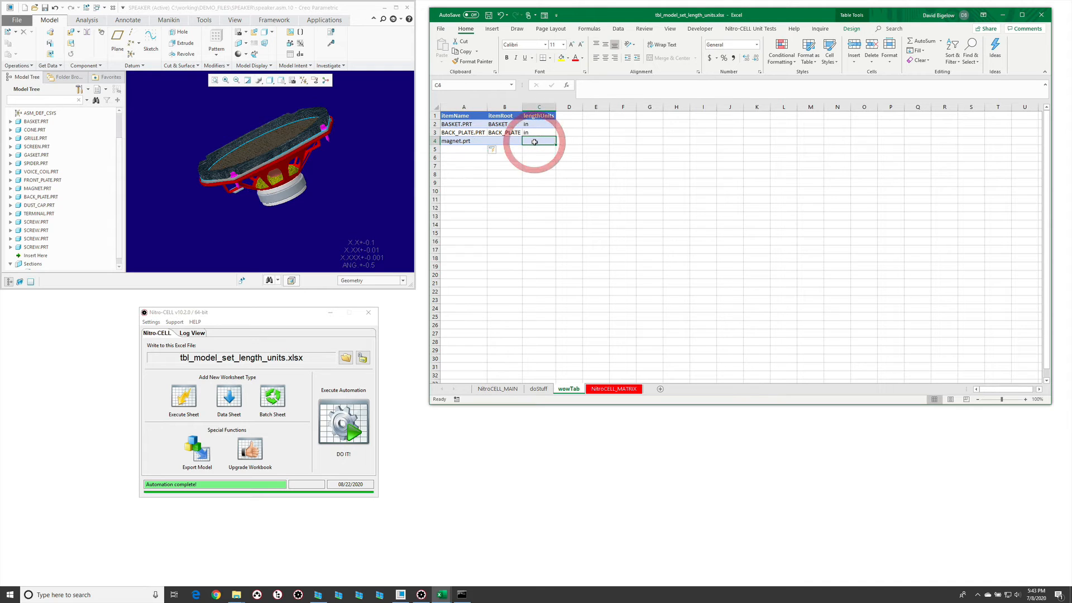
type("in")
key("Return")
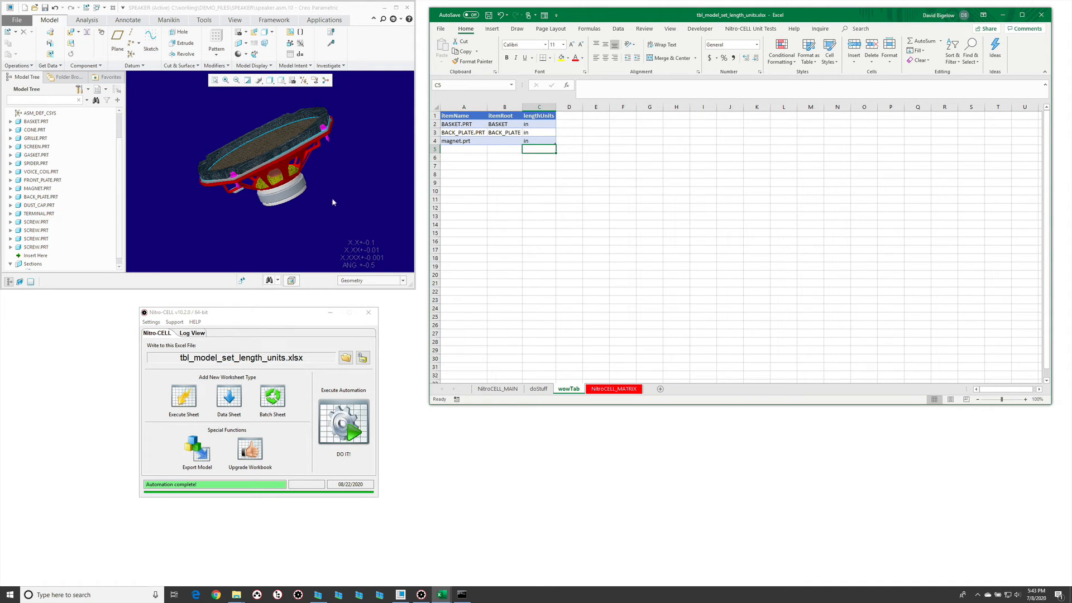
Add a row for front_plate.prt below magnet.prt on wowTab with lengthUnits set to in
left_click(458, 151)
type("fron")
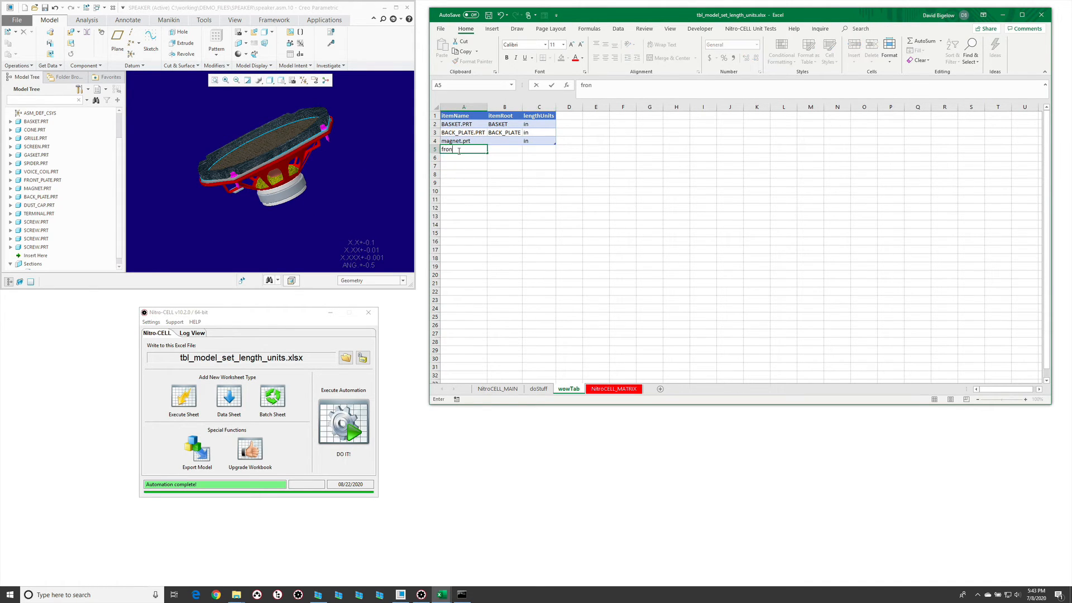
type("t_plate.prt")
key("Tab")
key("Tab")
type("in")
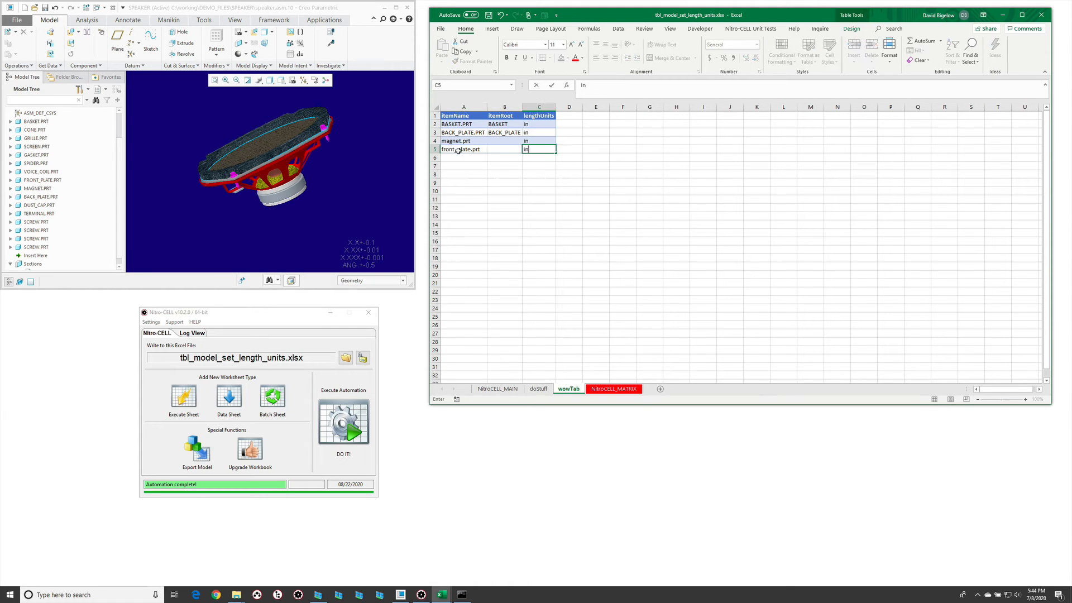
key("Return")
Execute the Nitro-CELL automation from doStuff and inspect the magnet and front plate in the Creo speaker assembly
left_click(539, 388)
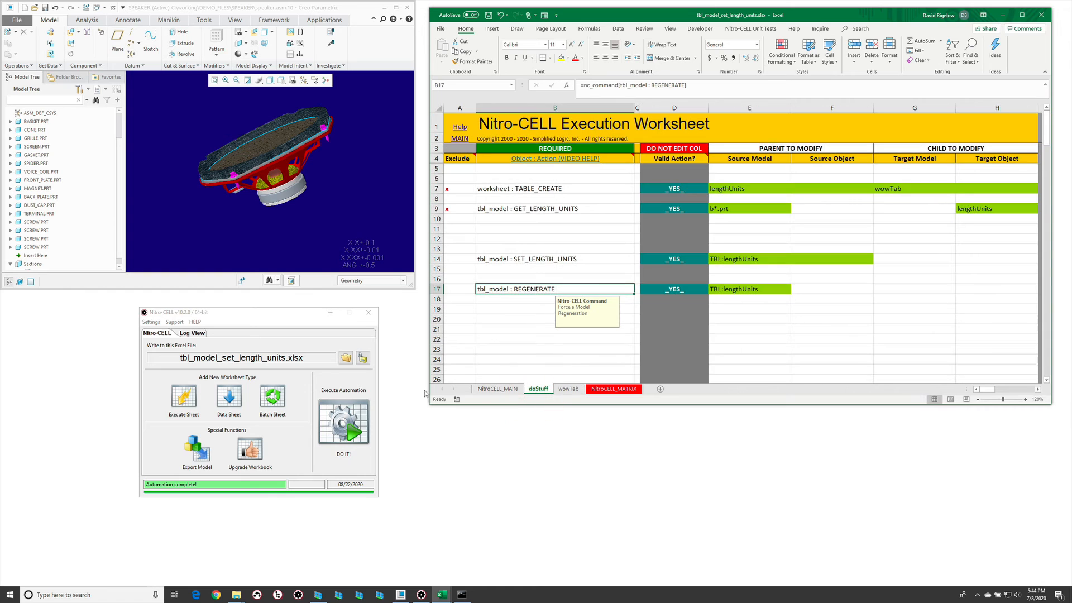
left_click(343, 421)
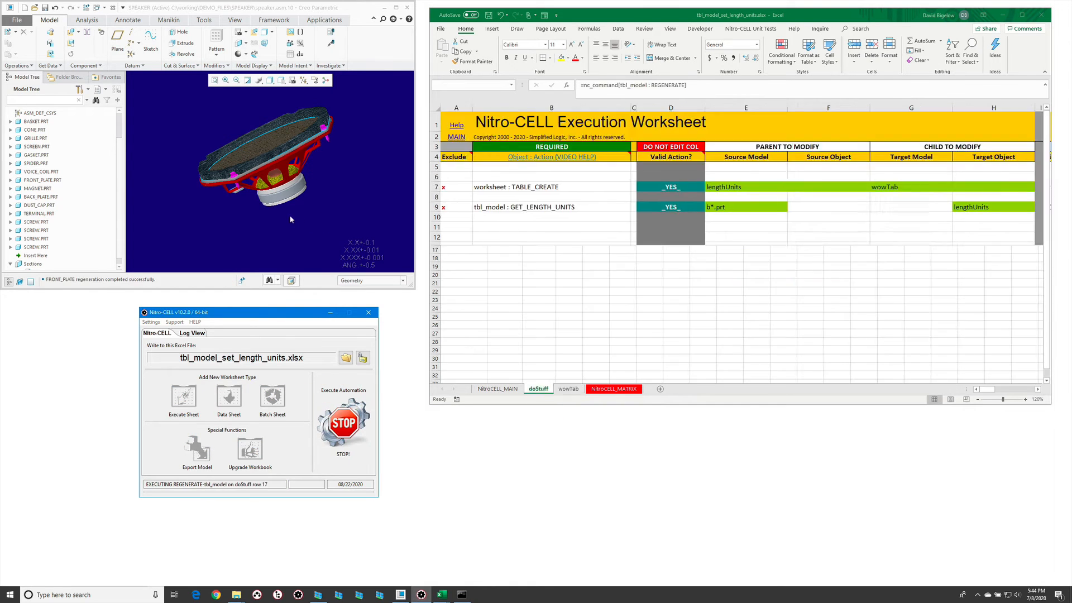
left_click(269, 222)
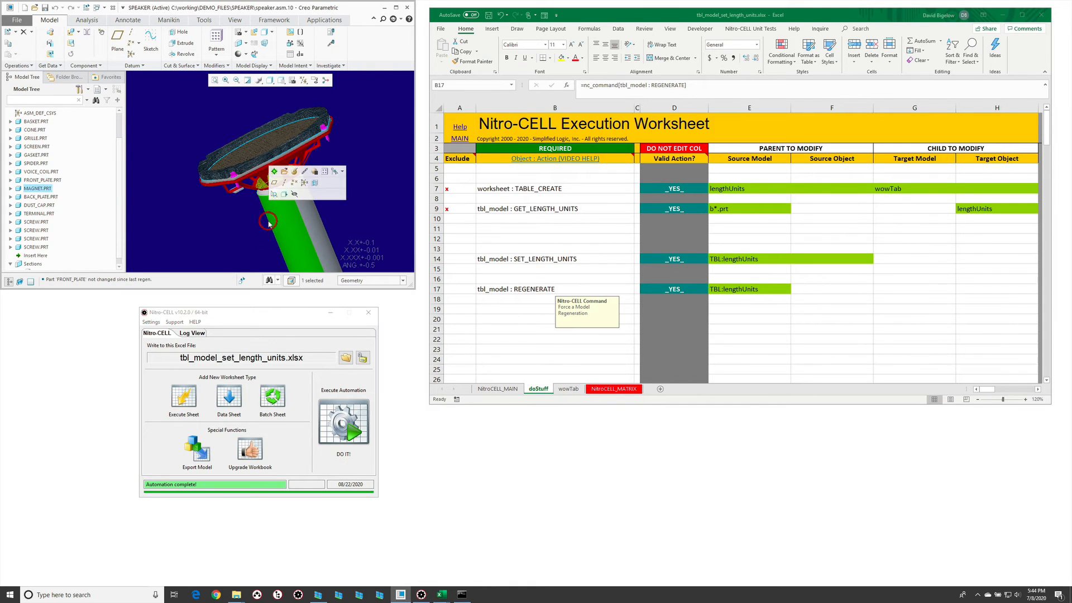
middle_click_drag(222, 218, 207, 172)
left_click(366, 206)
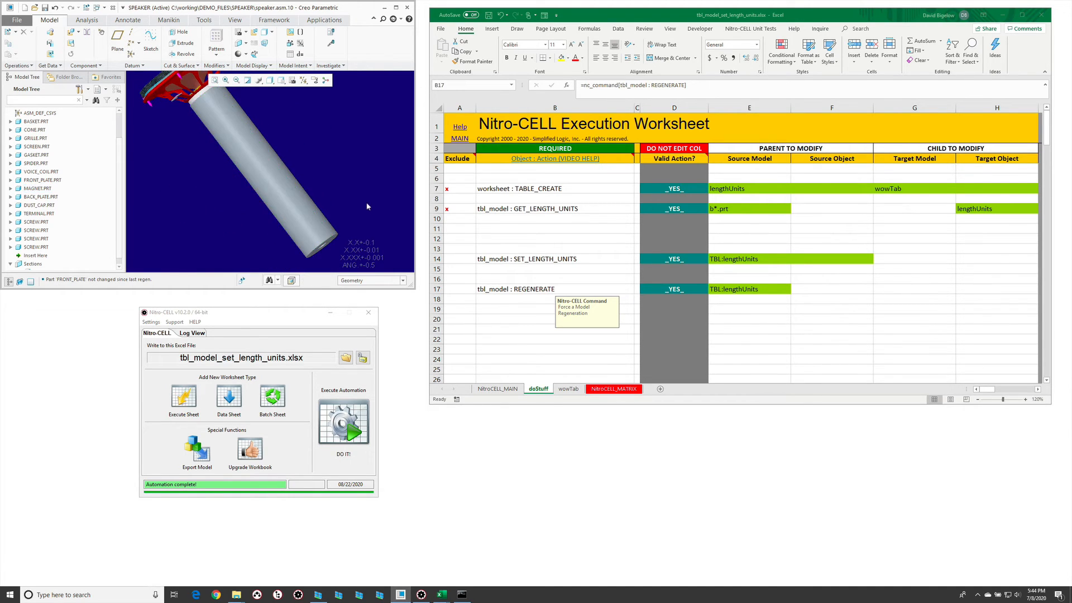
scroll(274, 181, "down", 4)
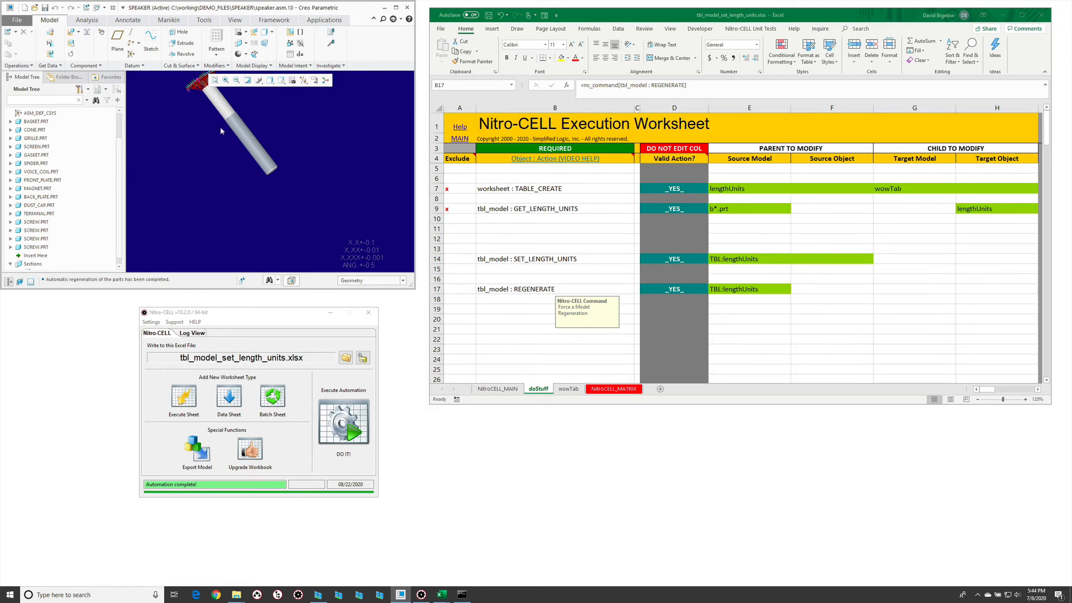
left_click(241, 130)
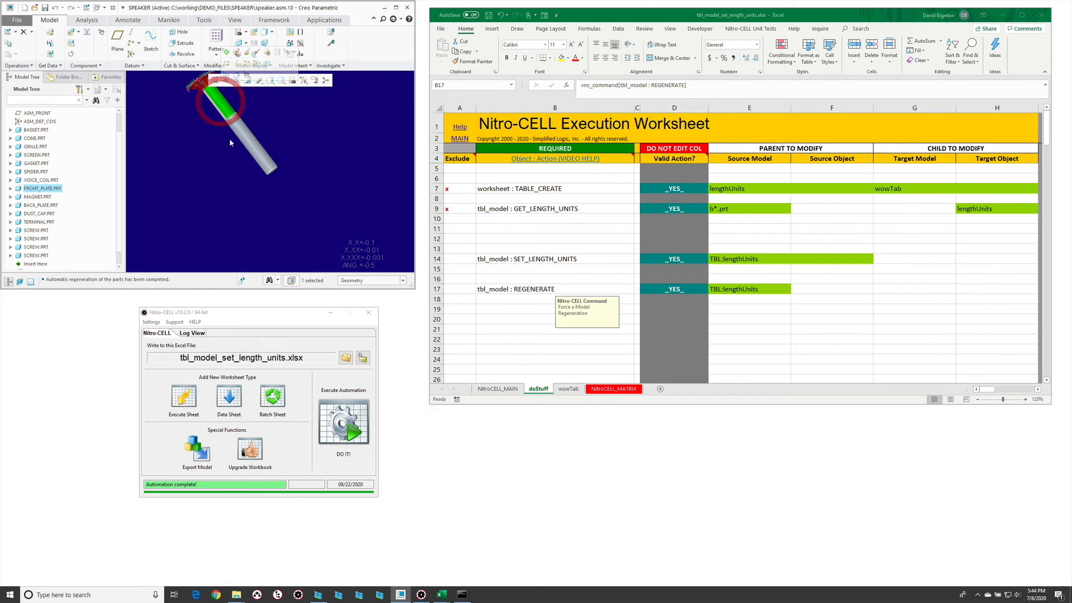
Open the magnet part from the assembly and check its HEIGHT parameter, closing the parameters without changes
left_click(242, 132)
left_click(258, 79)
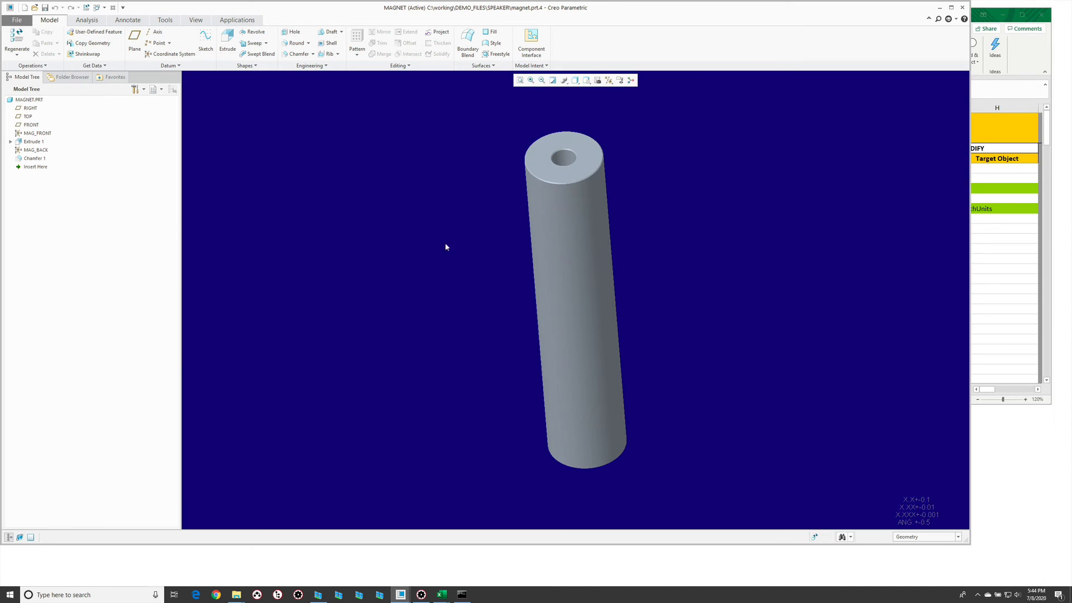
left_click(416, 208)
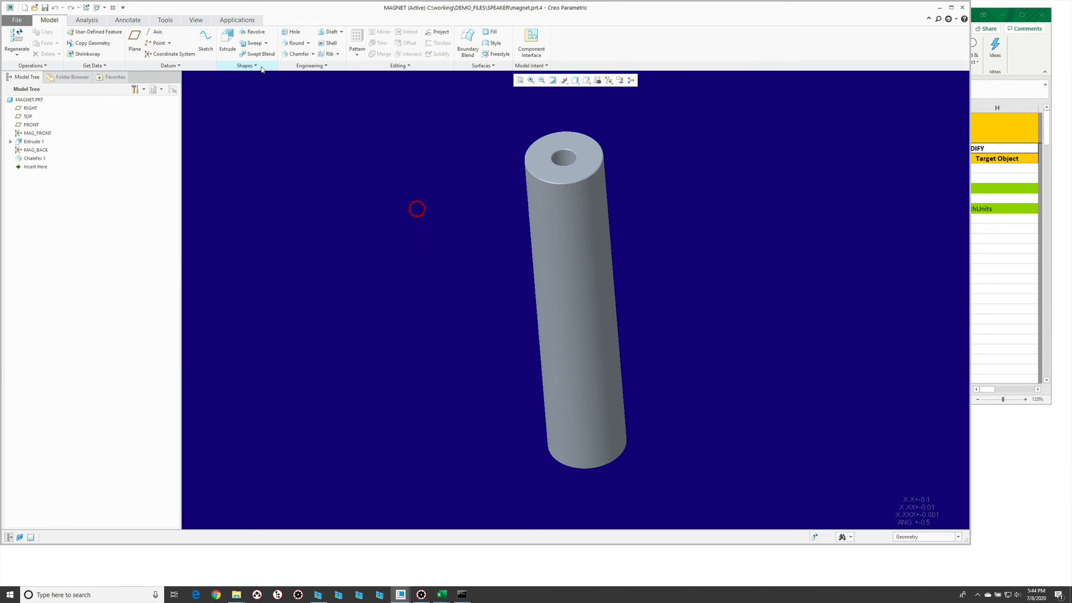
left_click(162, 20)
left_click(269, 32)
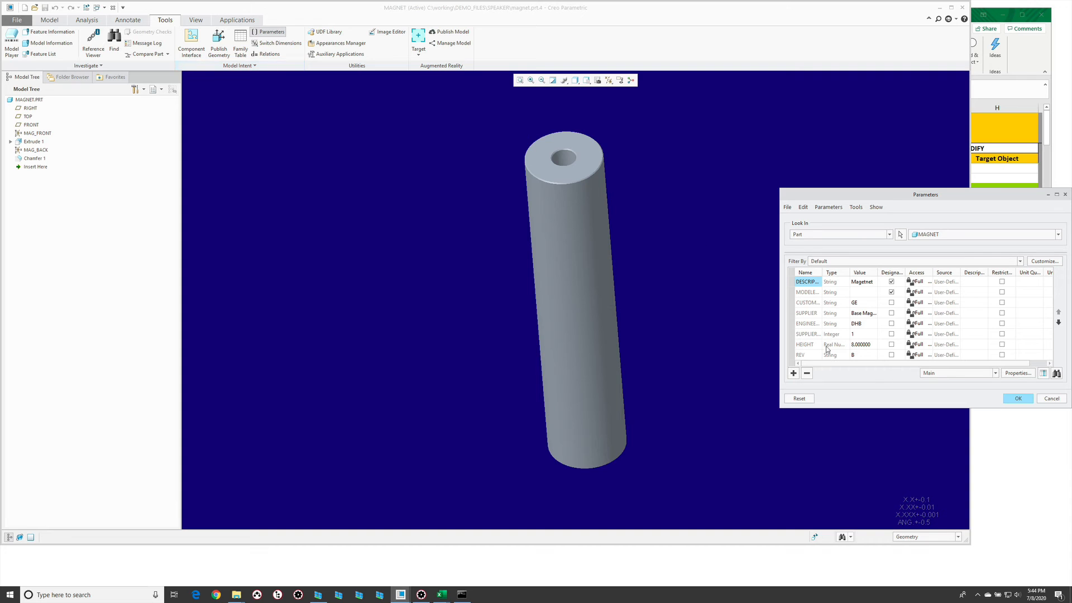
left_click(1051, 398)
Display the dimensions of the magnet's extrusion and try to edit its length dimension
double_click(566, 371)
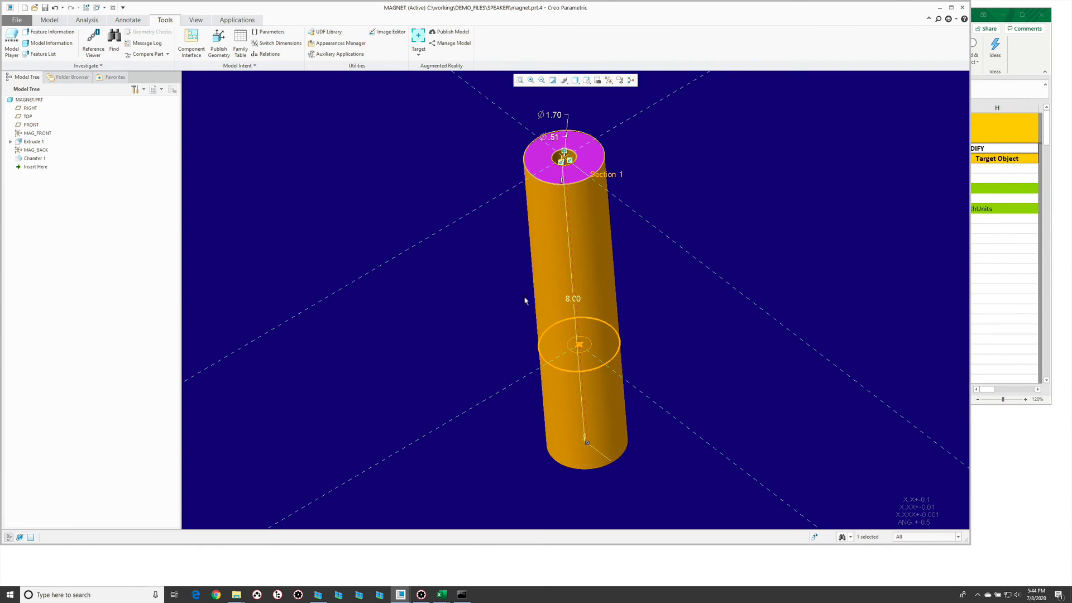
double_click(570, 283)
left_click(572, 302)
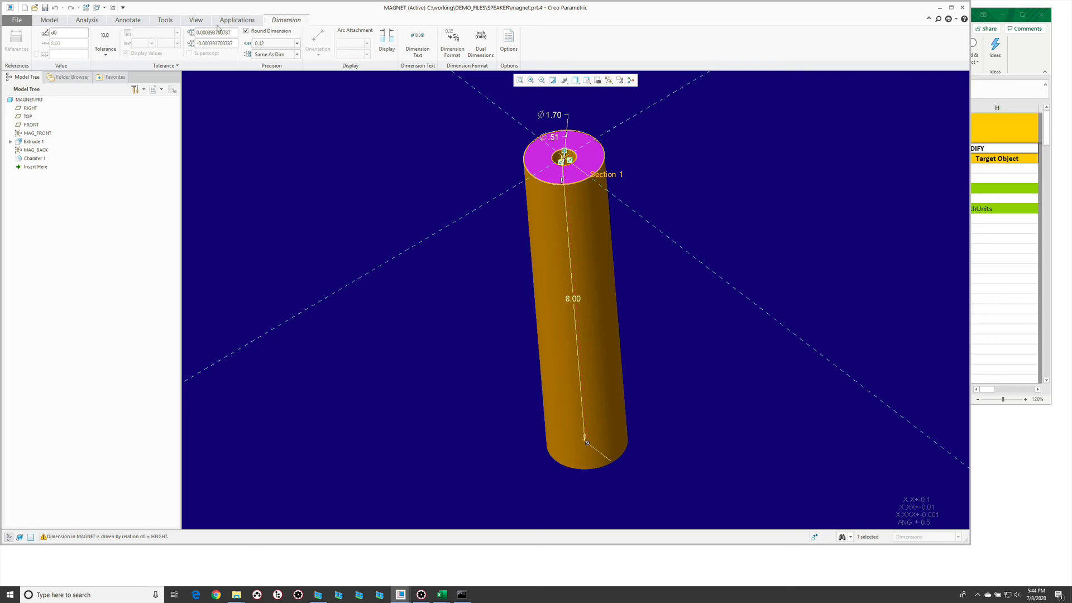
Check the relation driving the magnet's length, discard the relations dialog and close the part window
left_click(165, 19)
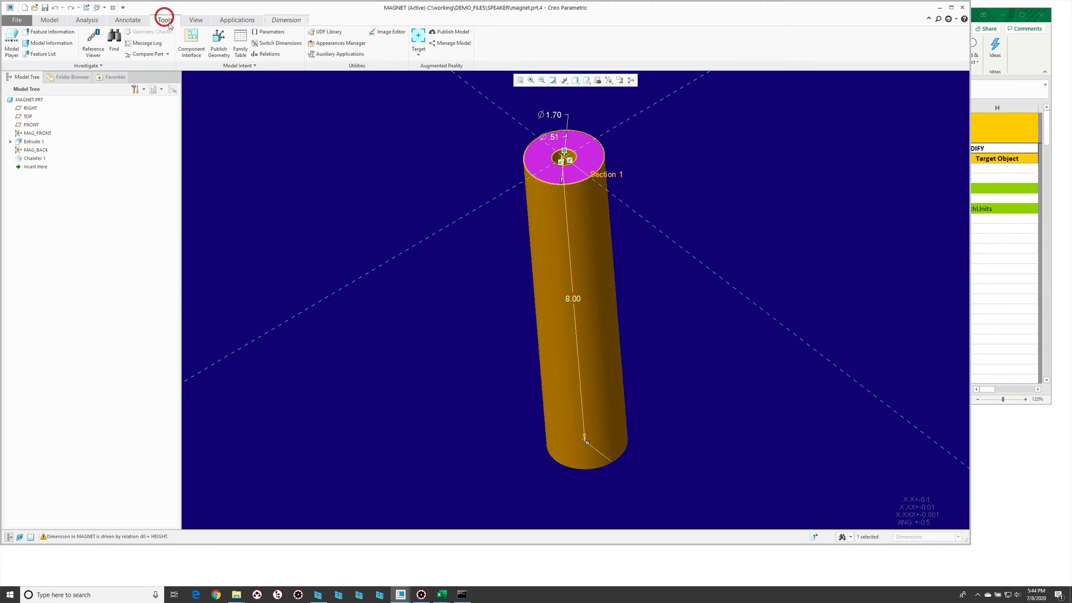
left_click(267, 54)
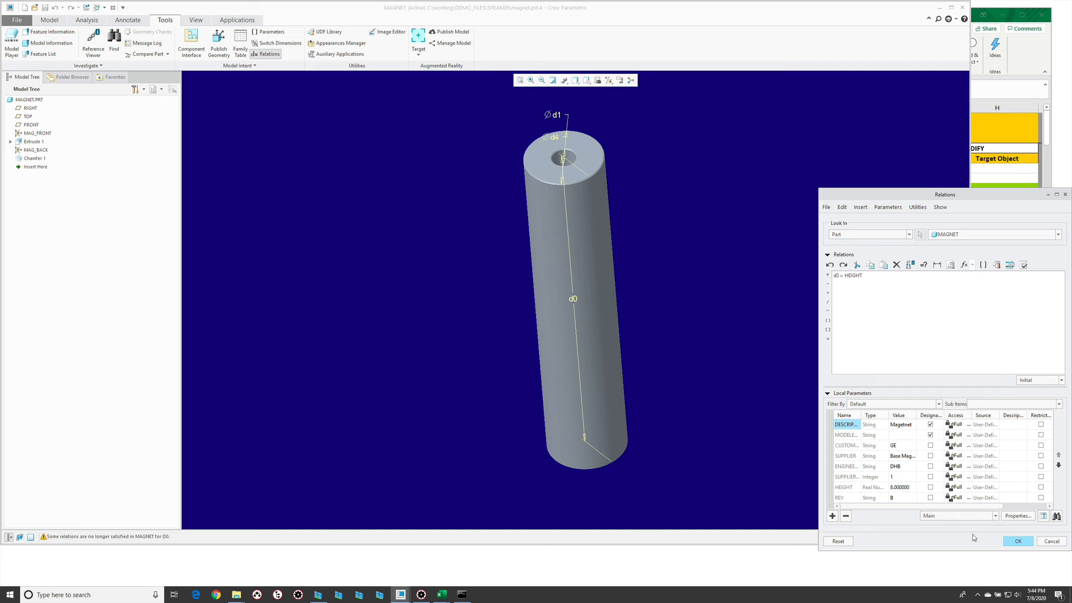
left_click(1052, 540)
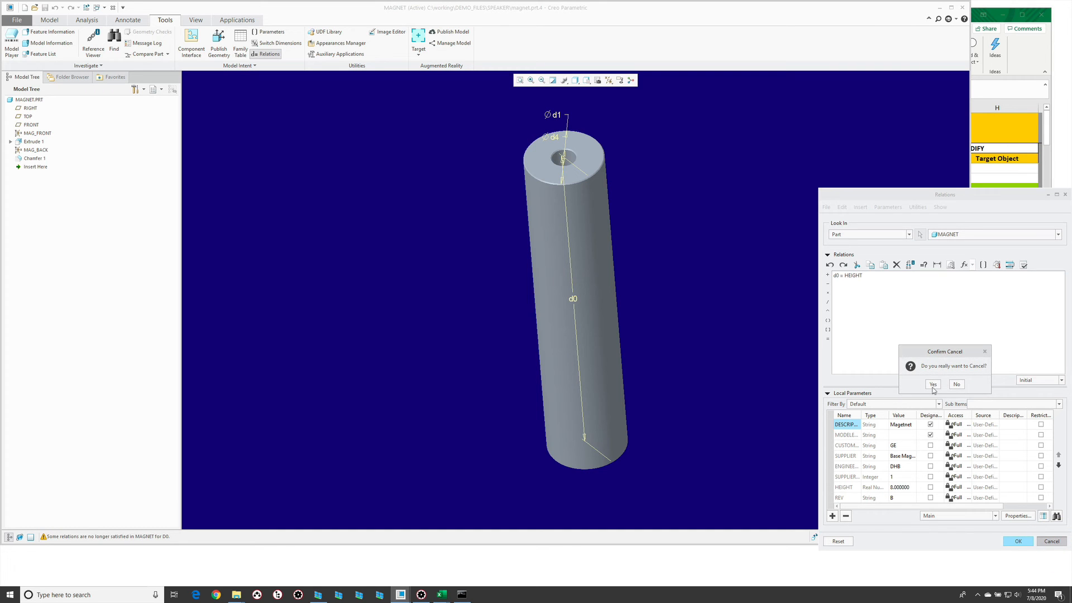
left_click(932, 384)
left_click(785, 390)
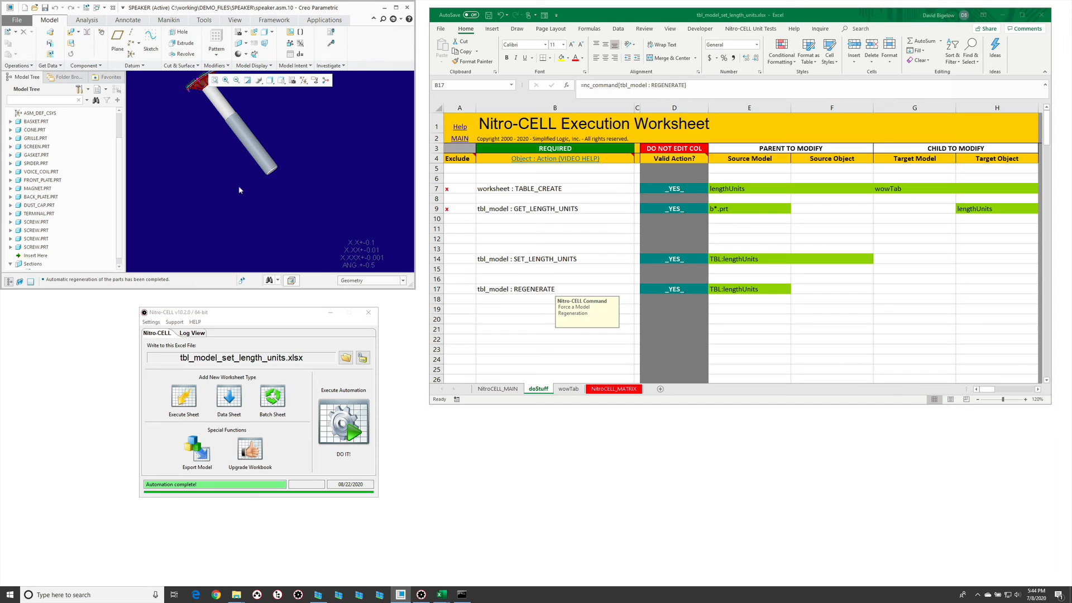
Examine the proportions of the magnet and front plate against the rest of the speaker assembly from several angles
mouse_move(230, 175)
left_mouse_down()
mouse_move(236, 196)
mouse_move(243, 187)
left_mouse_up()
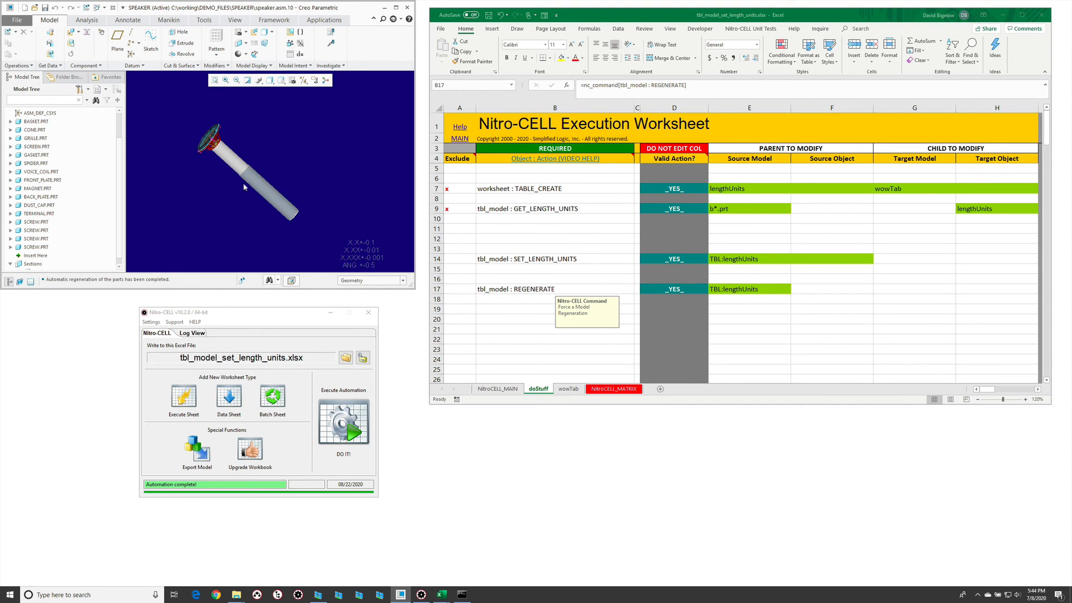
scroll(222, 219, "down", 5)
scroll(221, 228, "up", 5)
mouse_move(227, 189)
middle_mouse_down()
mouse_move(226, 216)
mouse_move(254, 198)
middle_mouse_up()
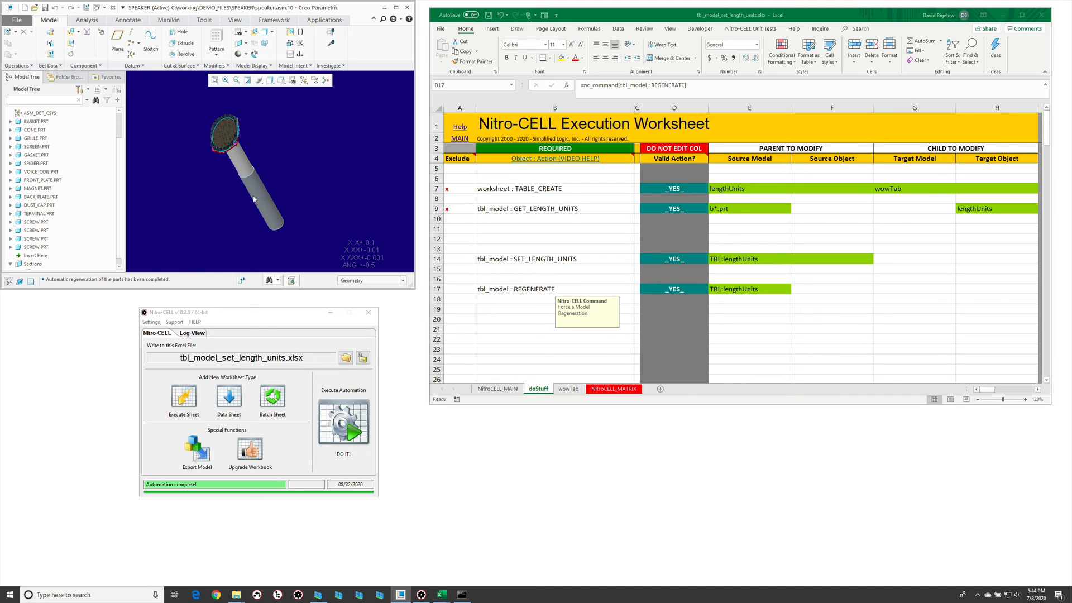
left_click(269, 214)
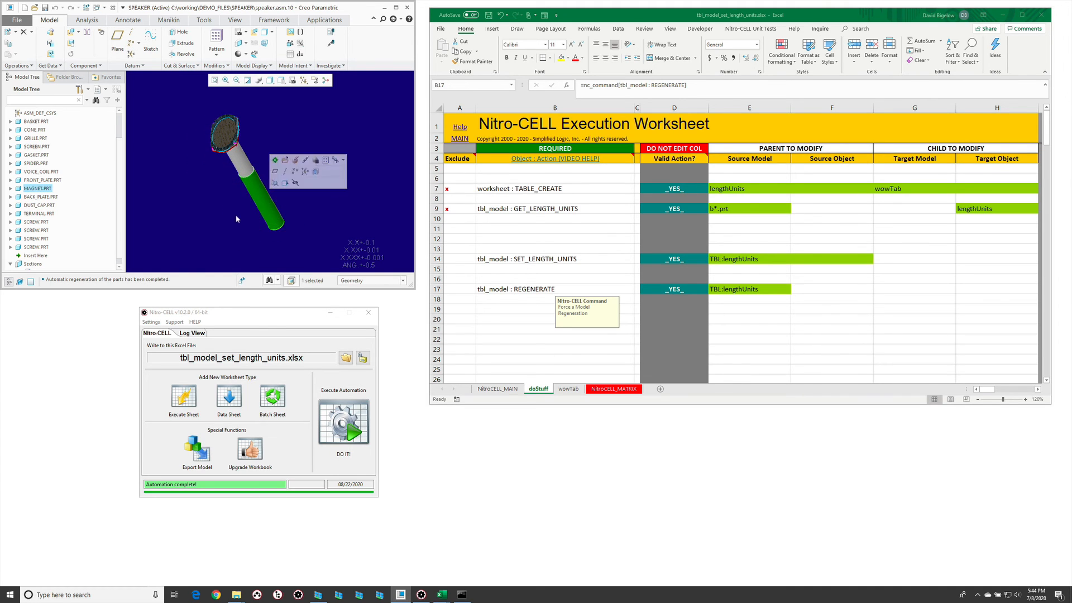
left_click(235, 216)
left_click(268, 209)
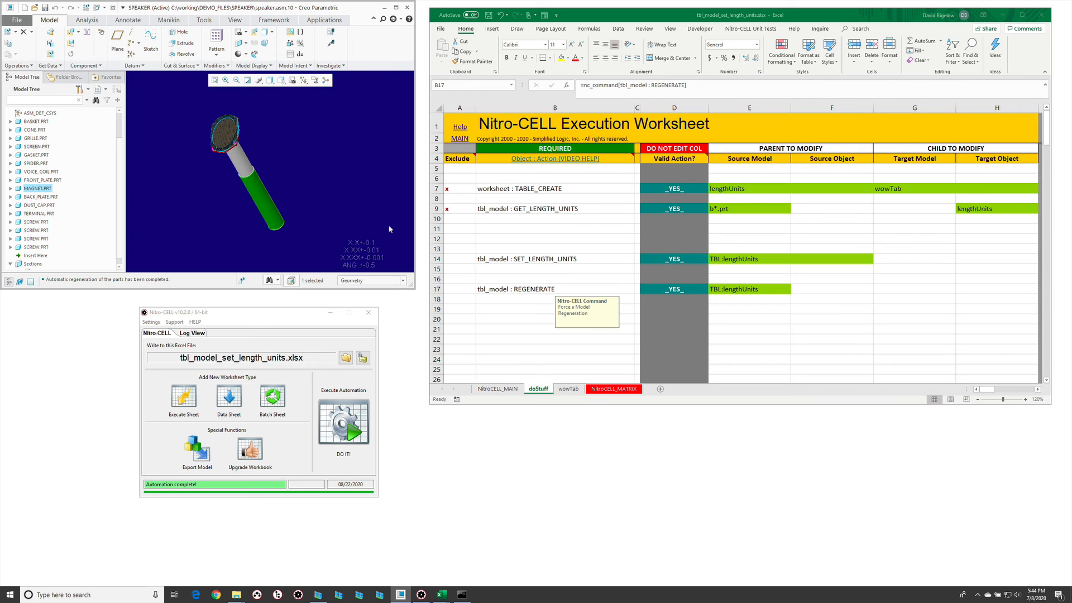
left_click(303, 222)
left_click(255, 199)
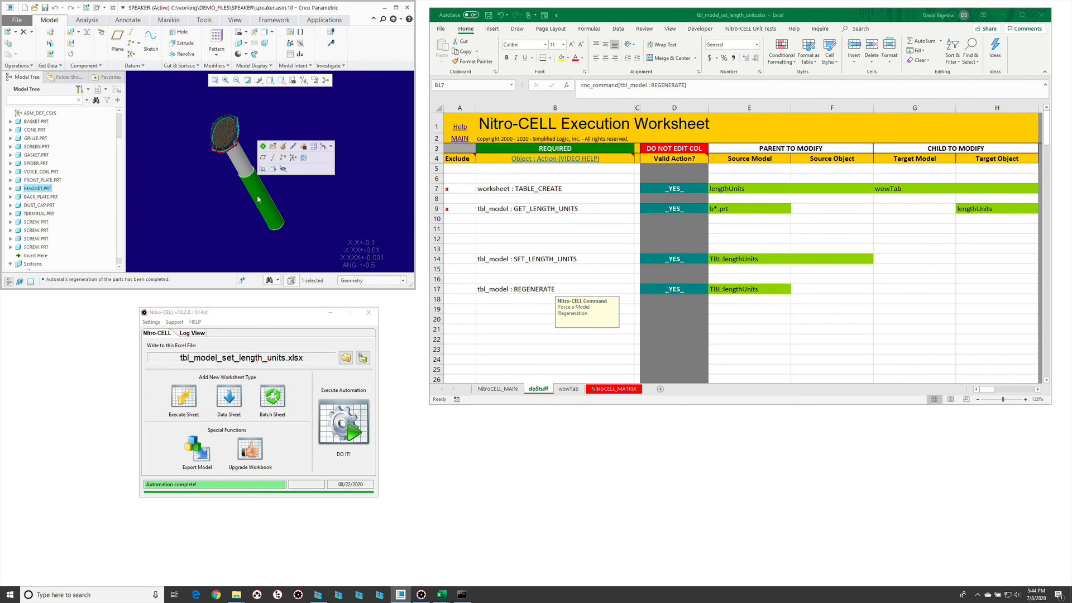
middle_click_drag(229, 201, 232, 191)
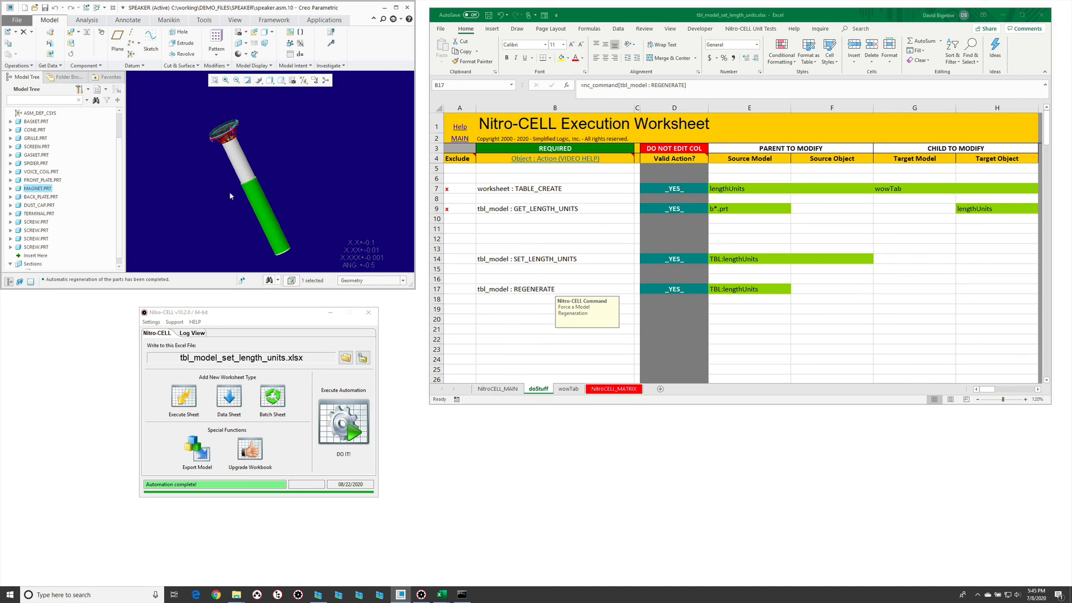
Switch to Excel and review the SET_LENGTH_UNITS and REGENERATE commands on doStuff and the part table on wowTab
left_click(593, 268)
left_click(594, 318)
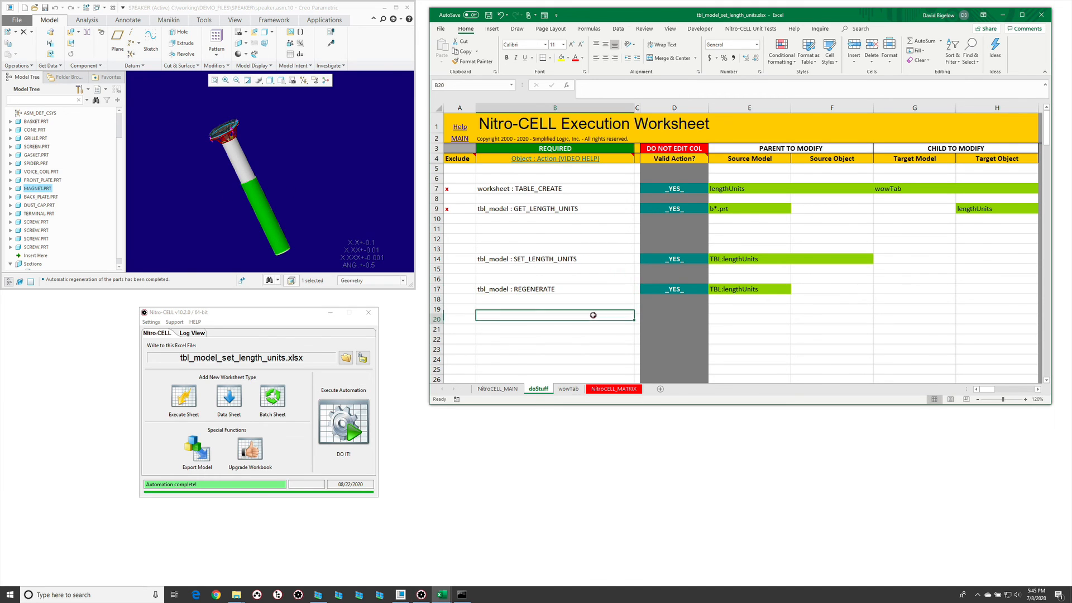
left_click(556, 246)
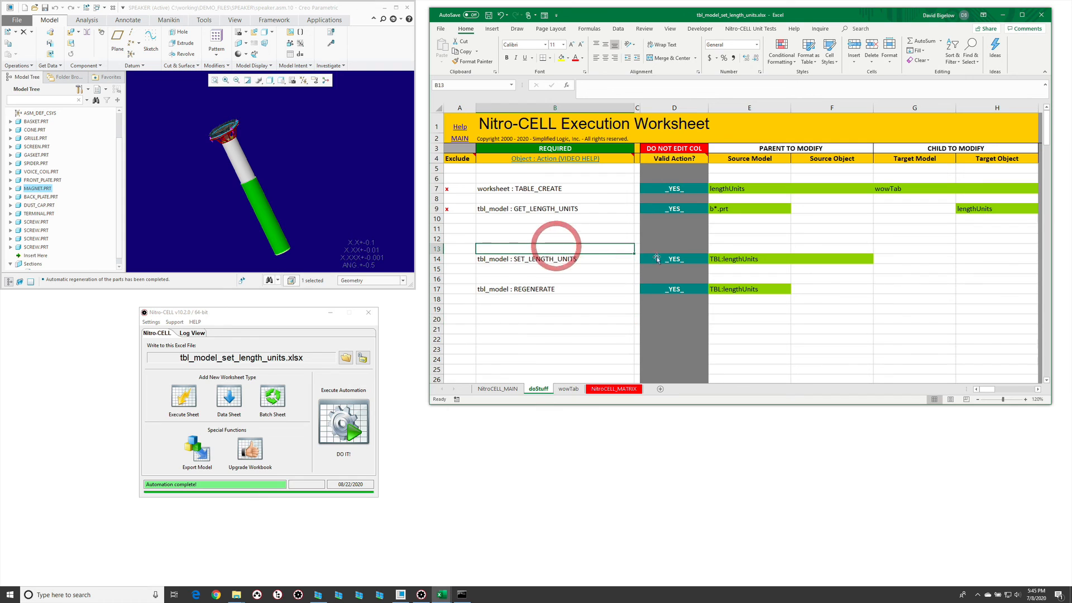
left_click(568, 389)
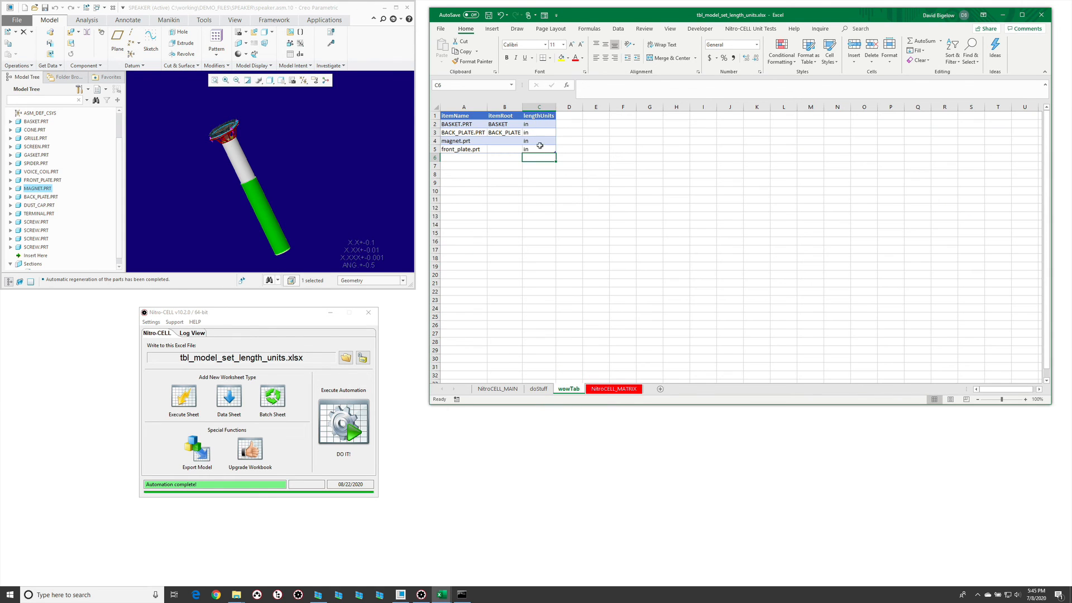
left_click(538, 389)
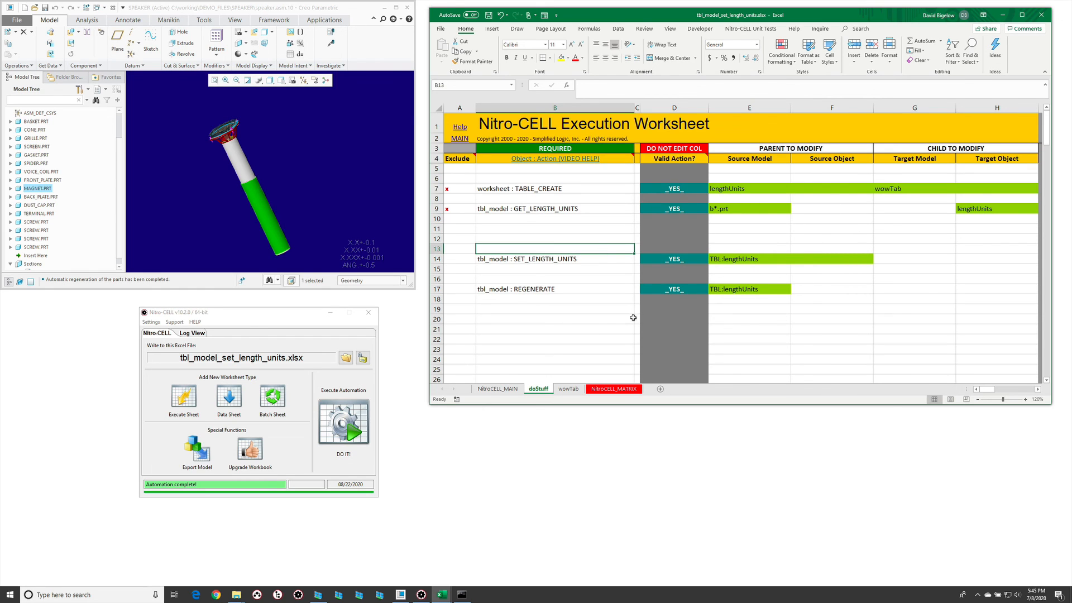
left_click(582, 296)
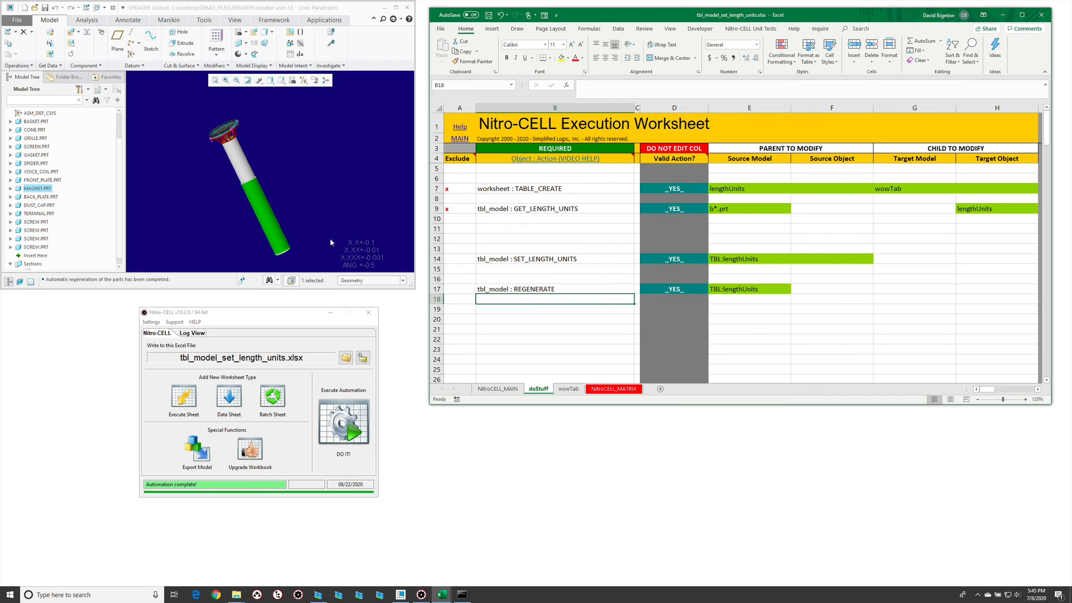
left_click(301, 215)
middle_click_drag(249, 175, 258, 177)
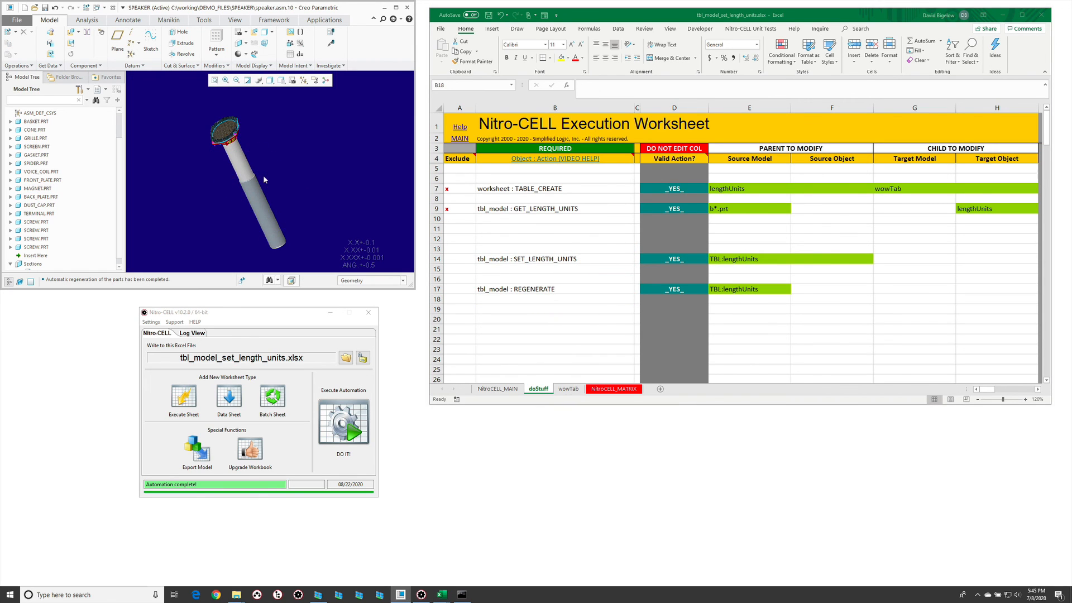